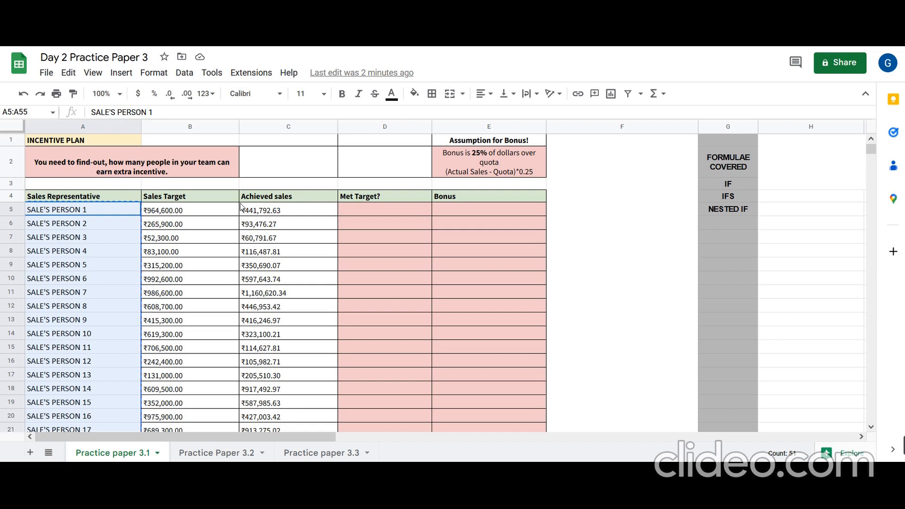
Review the Met Target? column and the full list of sales representatives from A5 to A55
{"action": "left_click", "coordinate": [384, 196]}
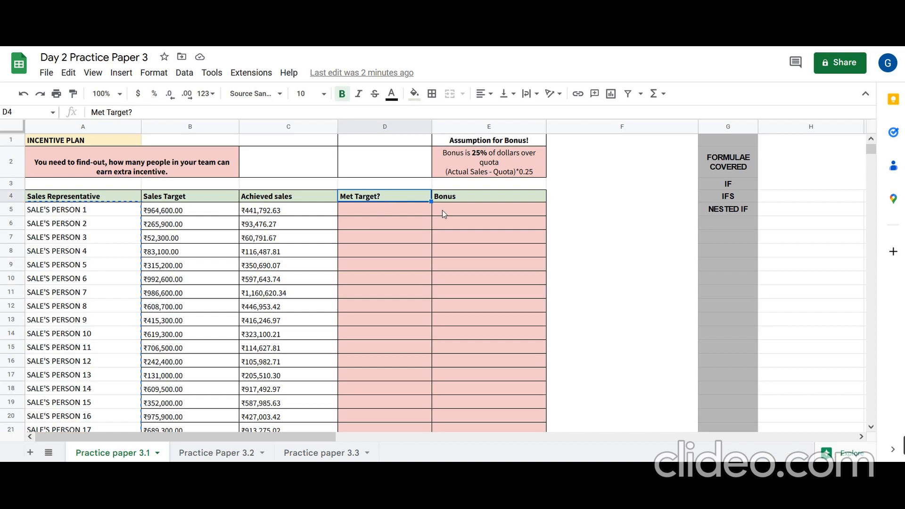
{"action": "left_click", "coordinate": [400, 215]}
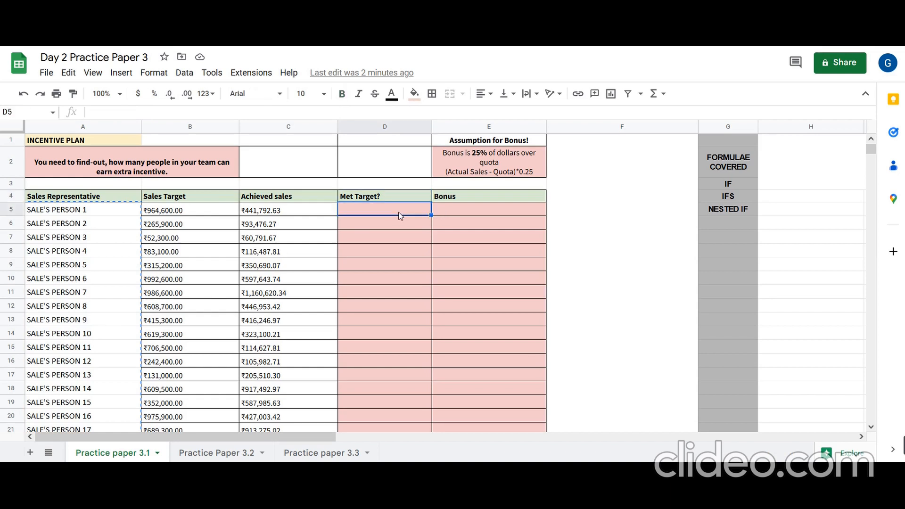
{"action": "left_click", "coordinate": [103, 213]}
{"action": "key", "text": "ctrl+shift+Down"}
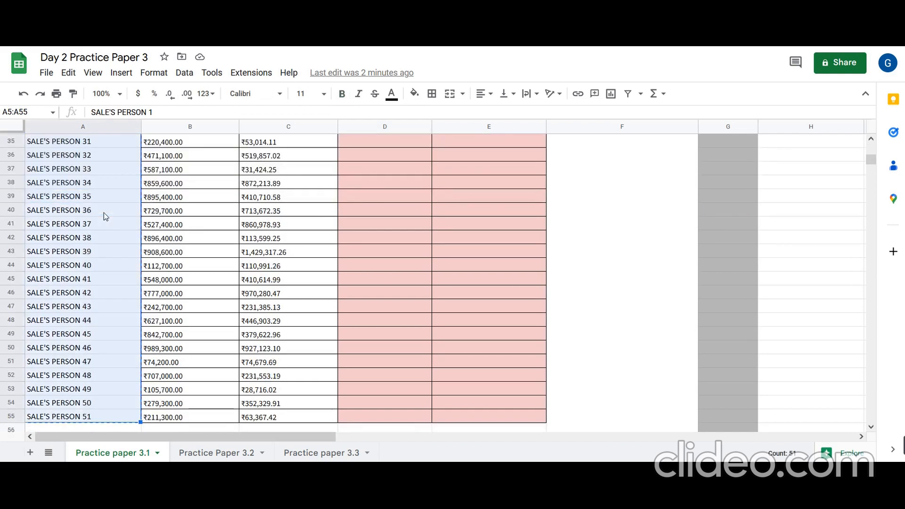
{"action": "scroll", "coordinate": [321, 264], "scroll_direction": "up", "scroll_amount": 2}
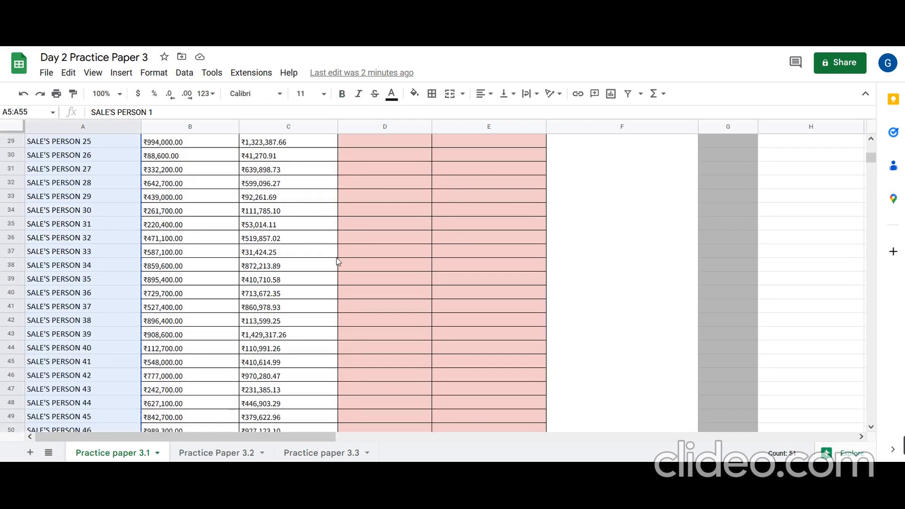
{"action": "scroll", "coordinate": [387, 245], "scroll_direction": "up", "scroll_amount": 7}
{"action": "scroll", "coordinate": [386, 249], "scroll_direction": "up", "scroll_amount": 2}
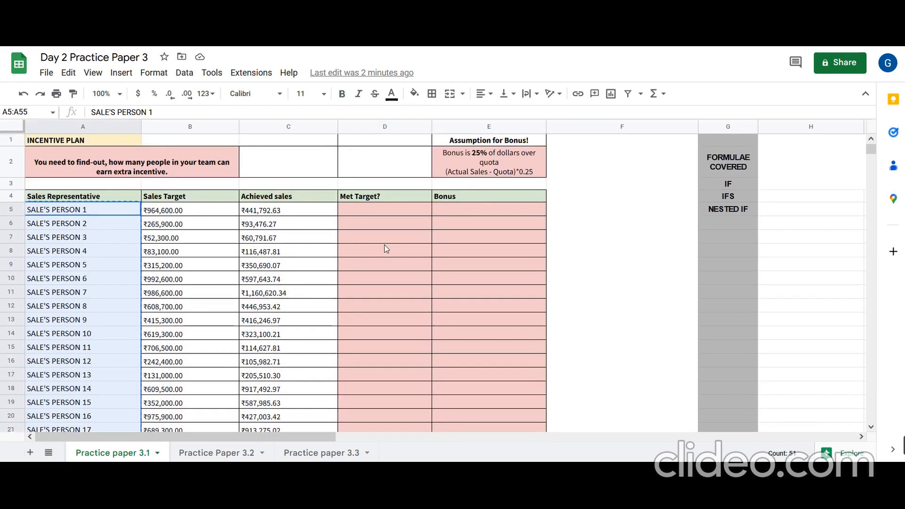
{"action": "left_click", "coordinate": [397, 211]}
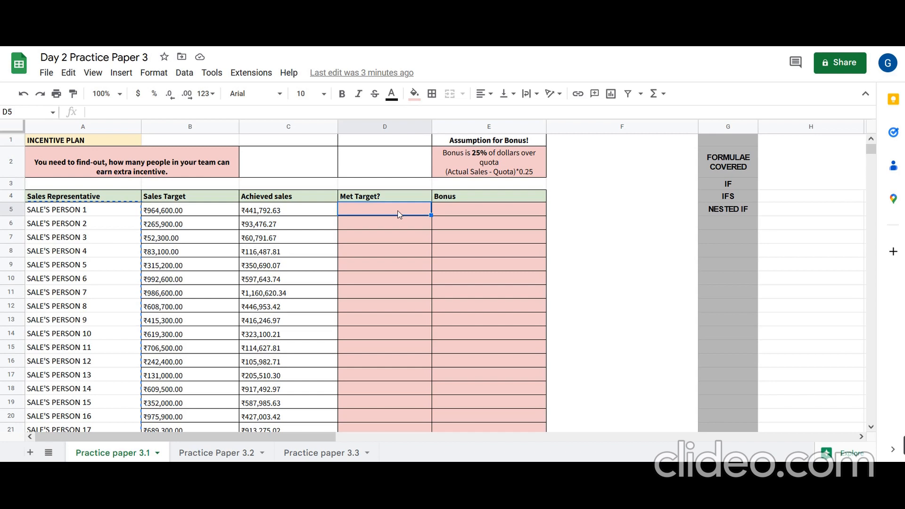
{"action": "double_click", "coordinate": [395, 211]}
{"action": "type", "text": "=if"}
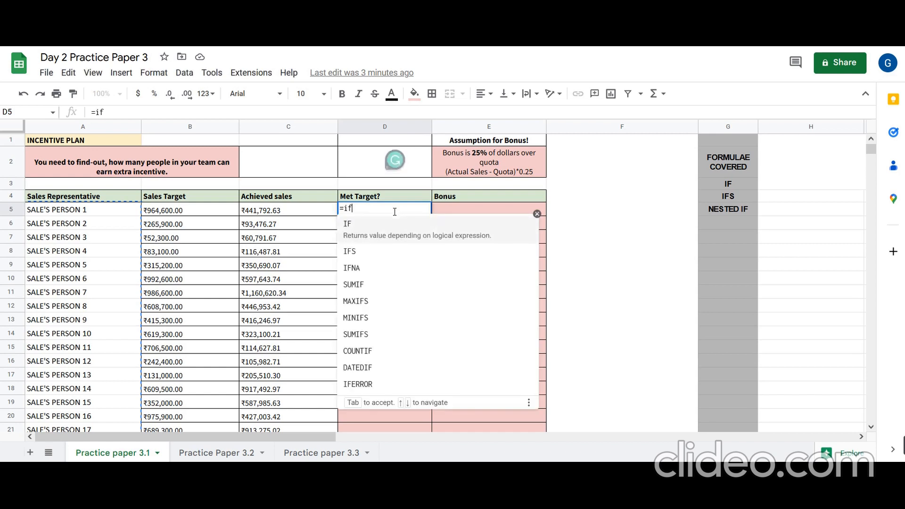
{"action": "left_click", "coordinate": [370, 227]}
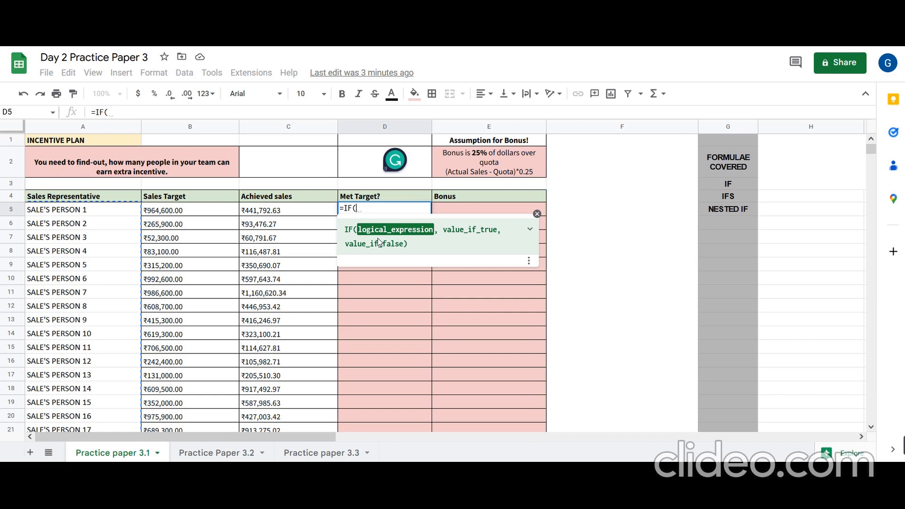
{"action": "key", "text": "BackSpace"}
{"action": "key", "text": "BackSpace"}
{"action": "key", "text": "BackSpace"}
{"action": "key", "text": "BackSpace"}
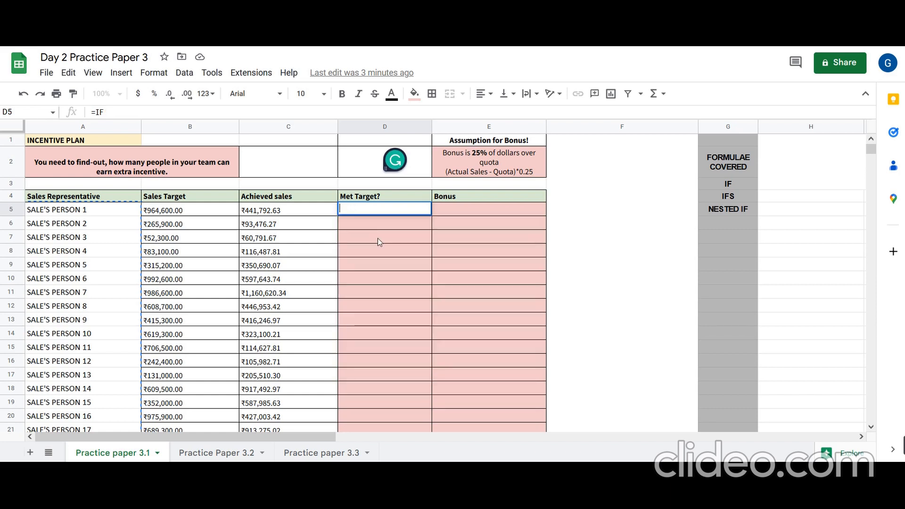
Start an IF formula in D5 that tests whether achieved sales exceed the target, using C5-B5>0
{"action": "type", "text": "="}
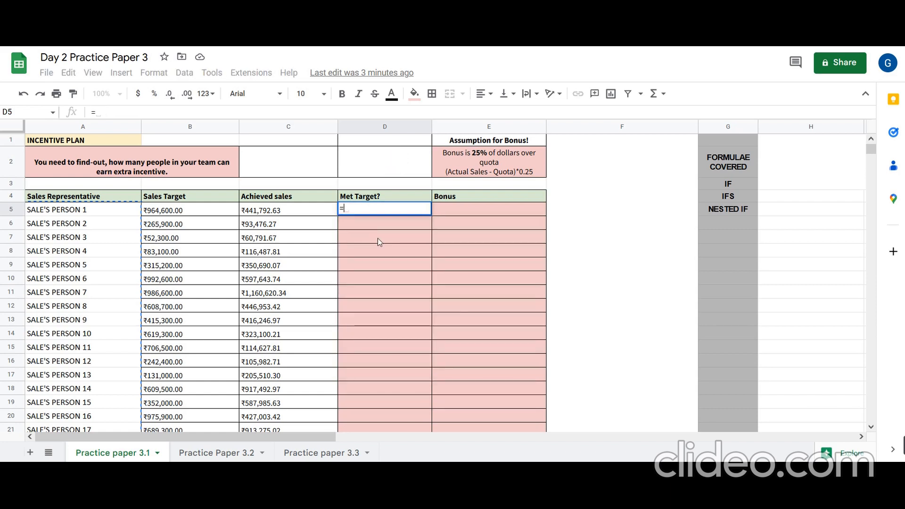
{"action": "type", "text": "if"}
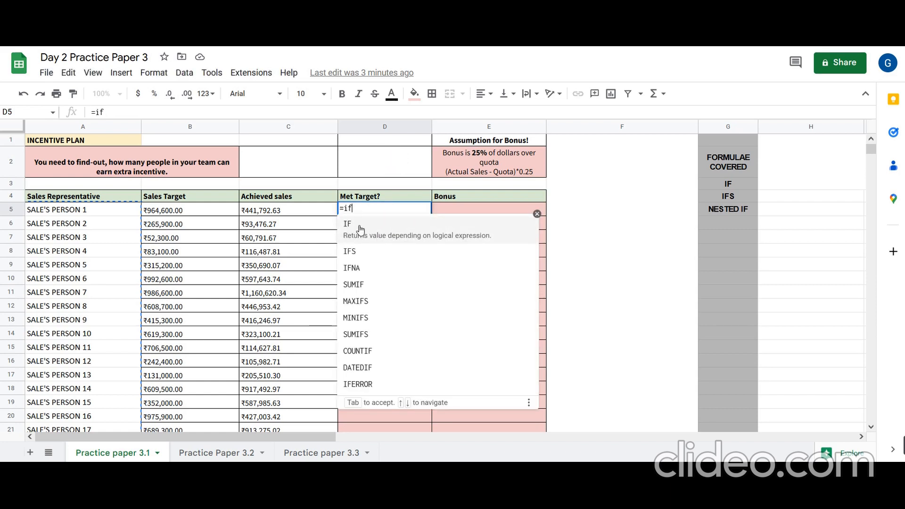
{"action": "left_click", "coordinate": [360, 229]}
{"action": "left_click", "coordinate": [276, 215]}
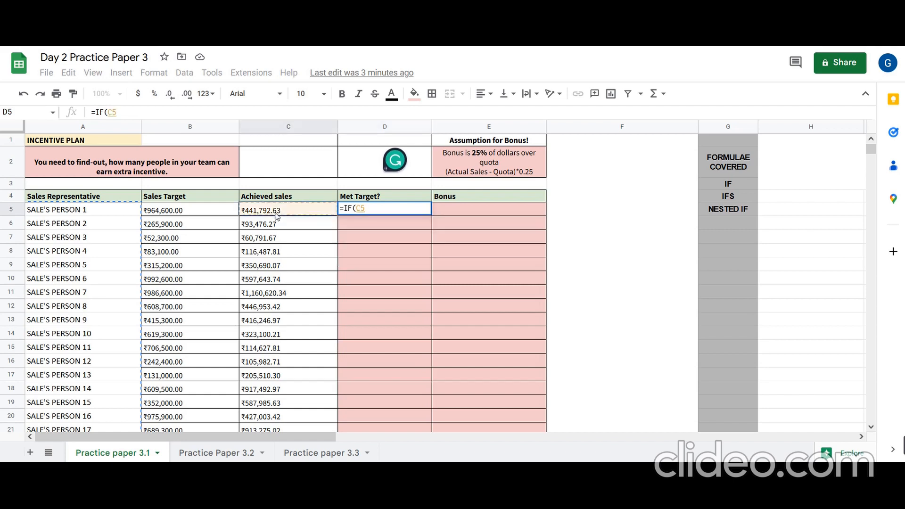
{"action": "type", "text": "-"}
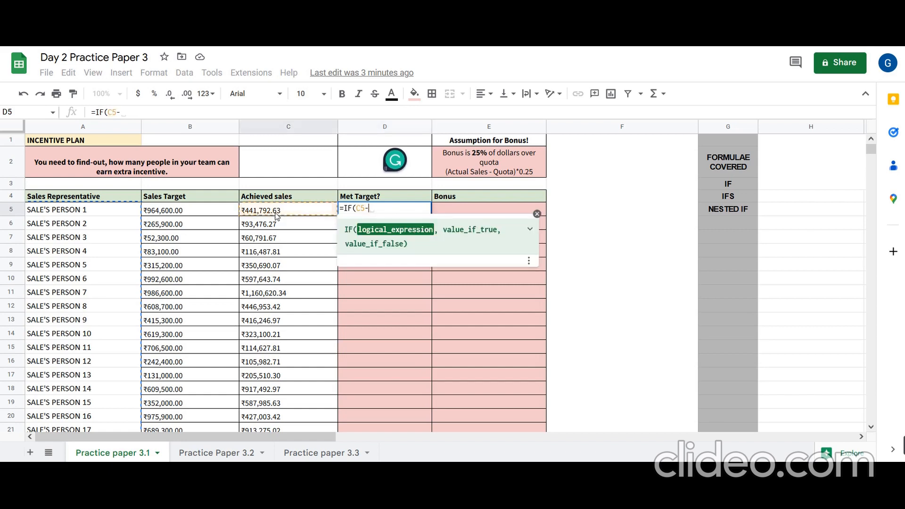
{"action": "left_click", "coordinate": [210, 212]}
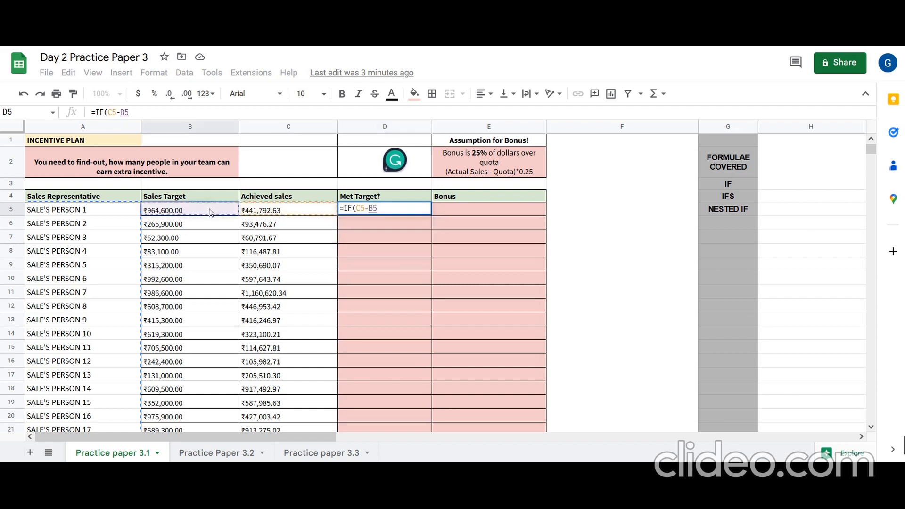
{"action": "type", "text": ">0"}
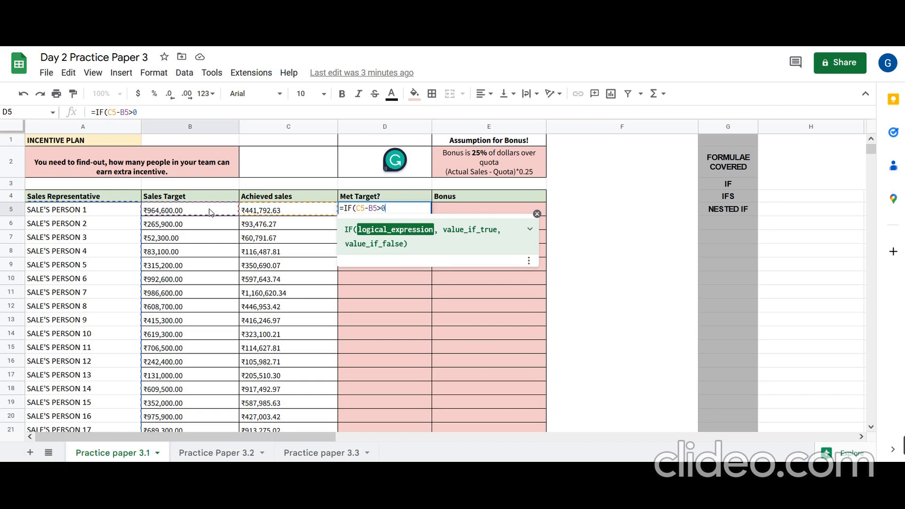
Complete D5's IF formula with "Yes" if true and "No" if false, and accept the suggested autofill for the Met Target? column
{"action": "type", "text": ","}
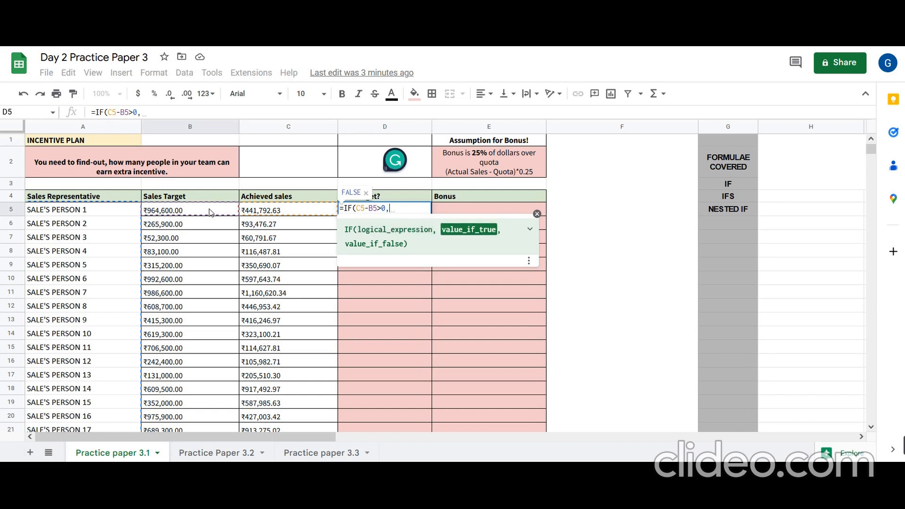
{"action": "type", "text": "\""}
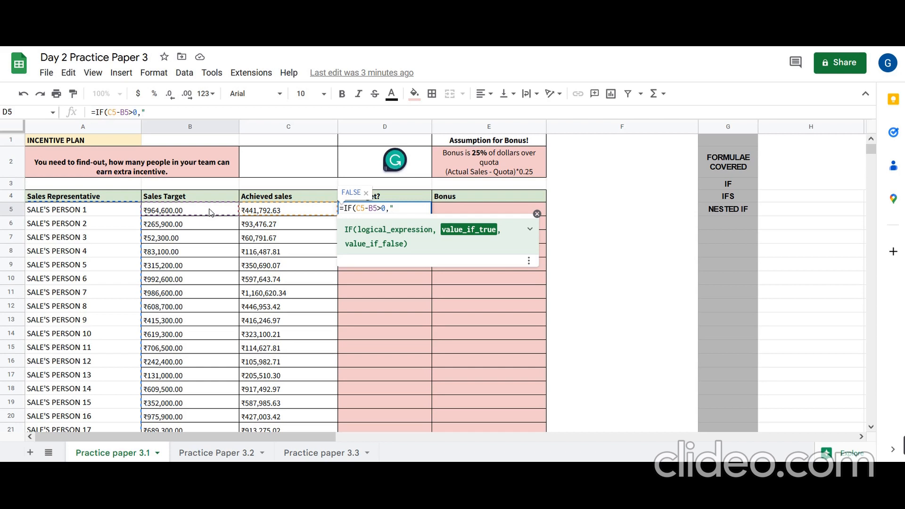
{"action": "type", "text": "Yes\""}
{"action": "type", "text": ","}
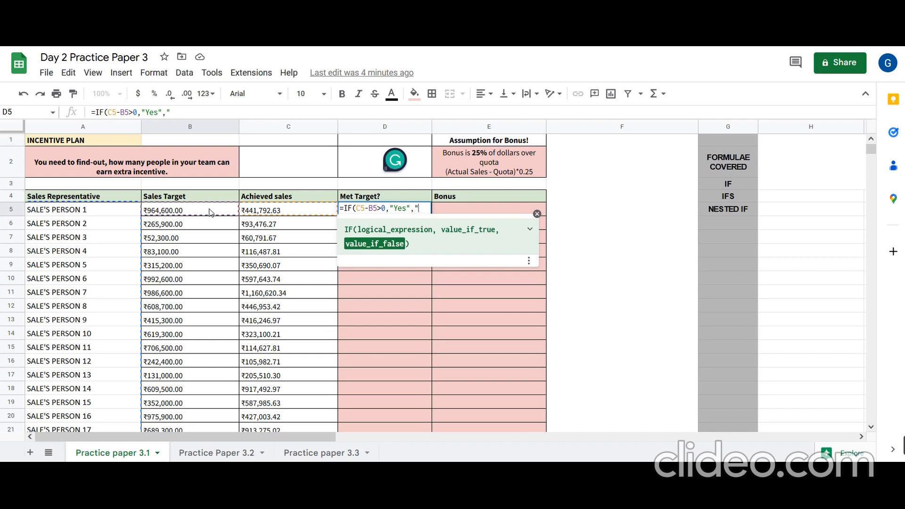
{"action": "type", "text": "\"No\")"}
{"action": "key", "text": "Return"}
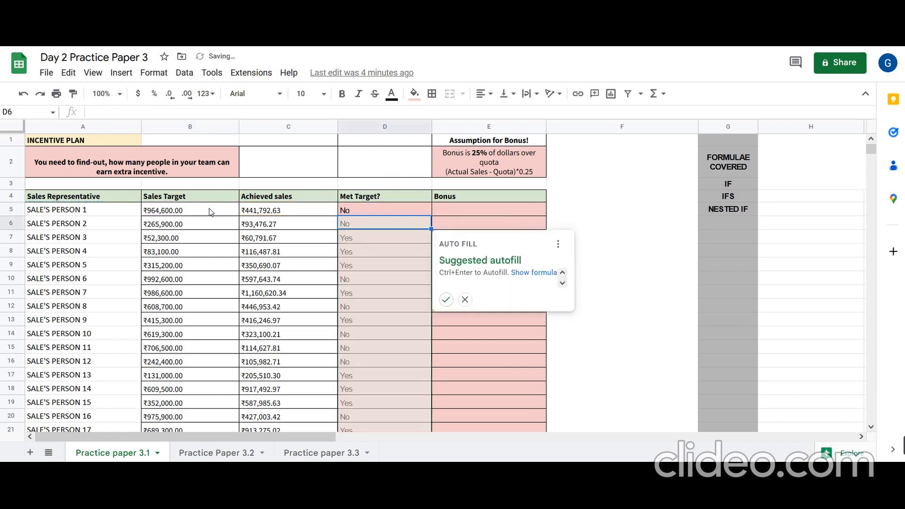
{"action": "left_click", "coordinate": [445, 299]}
Check the filled Met Target? results down the column from D5 and return to the first row
{"action": "left_click", "coordinate": [366, 213]}
{"action": "key", "text": "Down"}
{"action": "key", "text": "Down"}
{"action": "key", "text": "Down"}
{"action": "key", "text": "Down"}
{"action": "key", "text": "Down"}
{"action": "key", "text": "Down"}
{"action": "key", "text": "Down"}
{"action": "key", "text": "Down"}
{"action": "key", "text": "Down"}
{"action": "key", "text": "Down"}
{"action": "key", "text": "Down"}
{"action": "key", "text": "Down"}
{"action": "key", "text": "Down"}
{"action": "key", "text": "Down"}
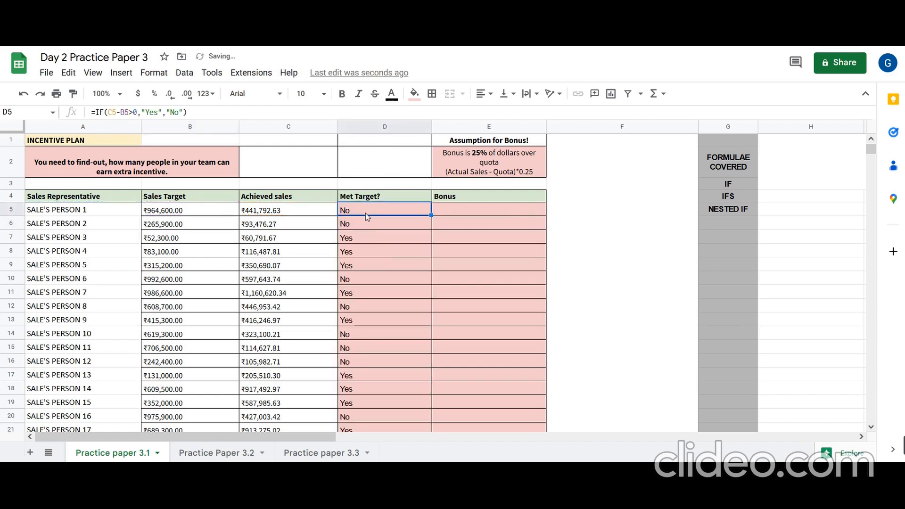
{"action": "key", "text": "Down"}
{"action": "key", "text": "Down"}
{"action": "key", "text": "Down"}
{"action": "key", "text": "Down"}
{"action": "key", "text": "Down"}
{"action": "key", "text": "Down"}
{"action": "key", "text": "Down"}
{"action": "key", "text": "Down"}
{"action": "key", "text": "Down"}
{"action": "key", "text": "Down"}
{"action": "key", "text": "Down"}
{"action": "key", "text": "Down"}
{"action": "key", "text": "Down"}
{"action": "key", "text": "Down"}
{"action": "key", "text": "Down"}
{"action": "key", "text": "Down"}
{"action": "key", "text": "Down"}
{"action": "key", "text": "Down"}
{"action": "key", "text": "Down"}
{"action": "key", "text": "Down"}
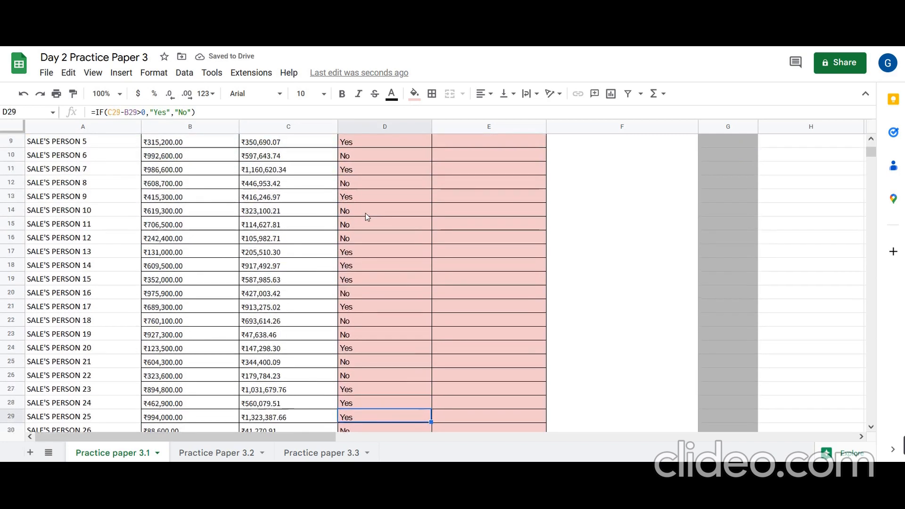
{"action": "key", "text": "Up"}
{"action": "key", "text": "Up"}
{"action": "key", "text": "Up"}
{"action": "key", "text": "Up"}
{"action": "key", "text": "Up"}
{"action": "key", "text": "Up"}
{"action": "key", "text": "Up"}
{"action": "key", "text": "Up"}
{"action": "key", "text": "Up"}
{"action": "key", "text": "Up"}
{"action": "key", "text": "Up"}
{"action": "key", "text": "Up"}
{"action": "key", "text": "Up"}
{"action": "key", "text": "Up"}
{"action": "key", "text": "Up"}
{"action": "key", "text": "Up"}
{"action": "key", "text": "Up"}
{"action": "key", "text": "Up"}
{"action": "key", "text": "Up"}
{"action": "key", "text": "Up"}
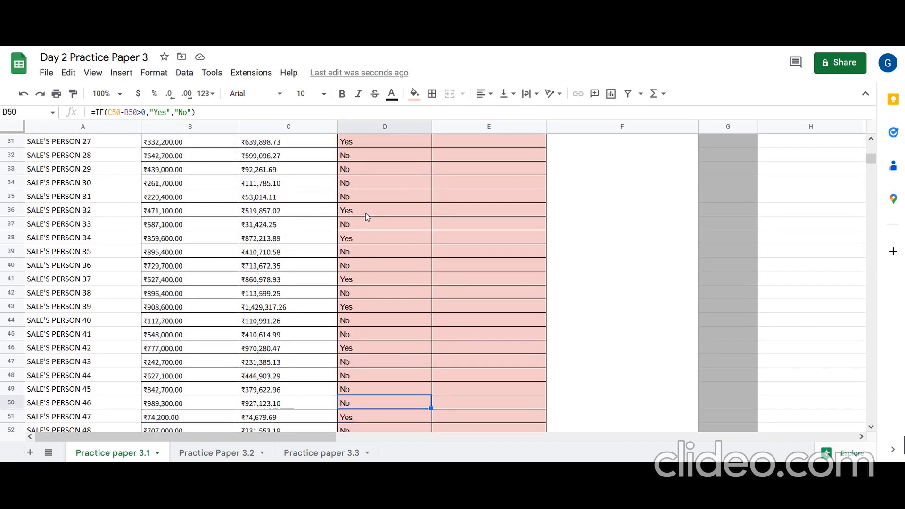
{"action": "key", "text": "Up"}
{"action": "key", "text": "Up"}
{"action": "key", "text": "Up"}
{"action": "key", "text": "Up"}
{"action": "key", "text": "Up"}
{"action": "key", "text": "Up"}
{"action": "key", "text": "Up"}
{"action": "key", "text": "Up"}
{"action": "key", "text": "Up"}
{"action": "key", "text": "Up"}
{"action": "key", "text": "Up"}
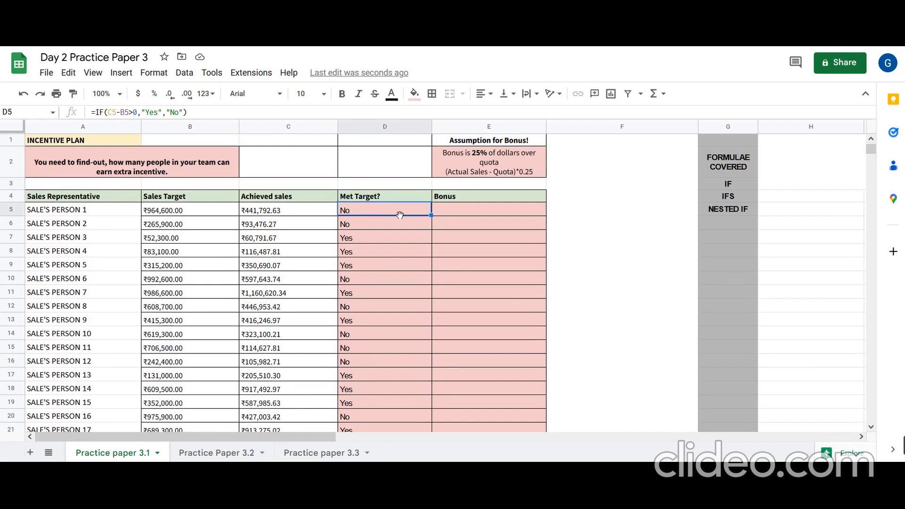
Start an IF formula in the first Bonus cell, E5, with the condition C5-B5>0
{"action": "left_click", "coordinate": [451, 216]}
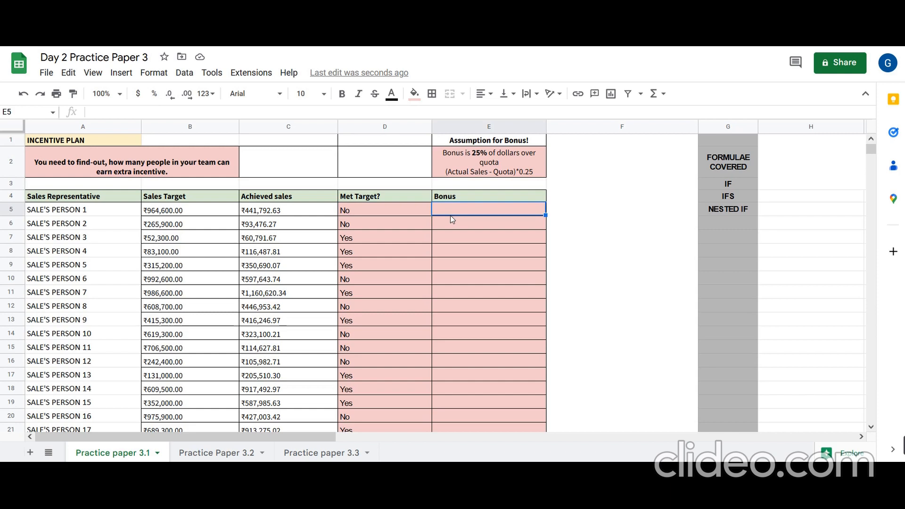
{"action": "type", "text": "=if"}
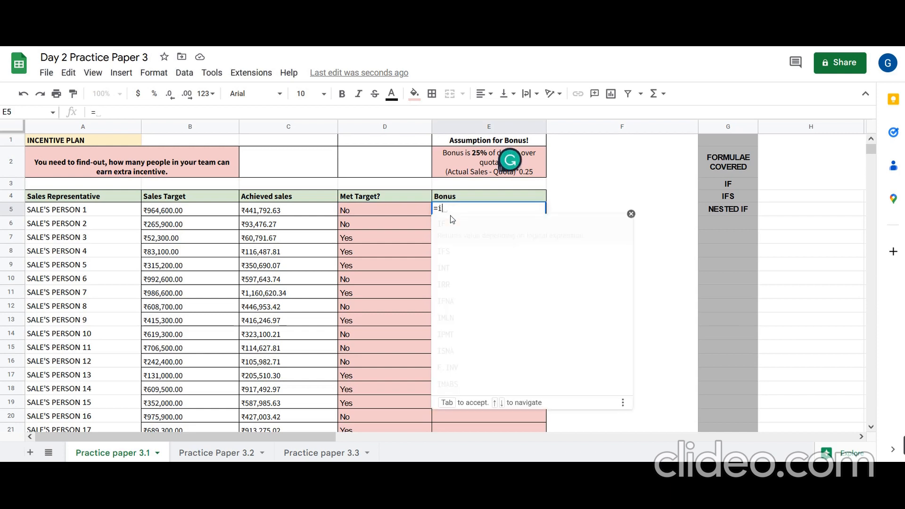
{"action": "left_click", "coordinate": [448, 234]}
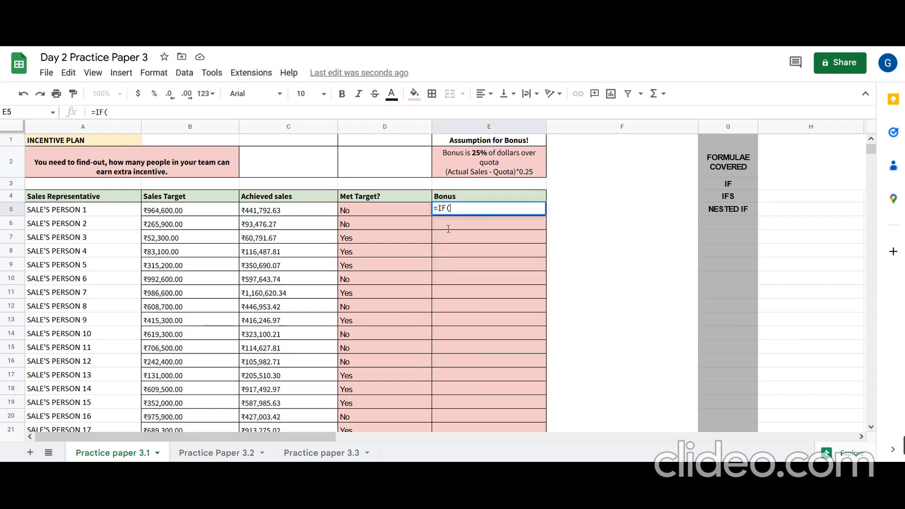
{"action": "left_click", "coordinate": [308, 212]}
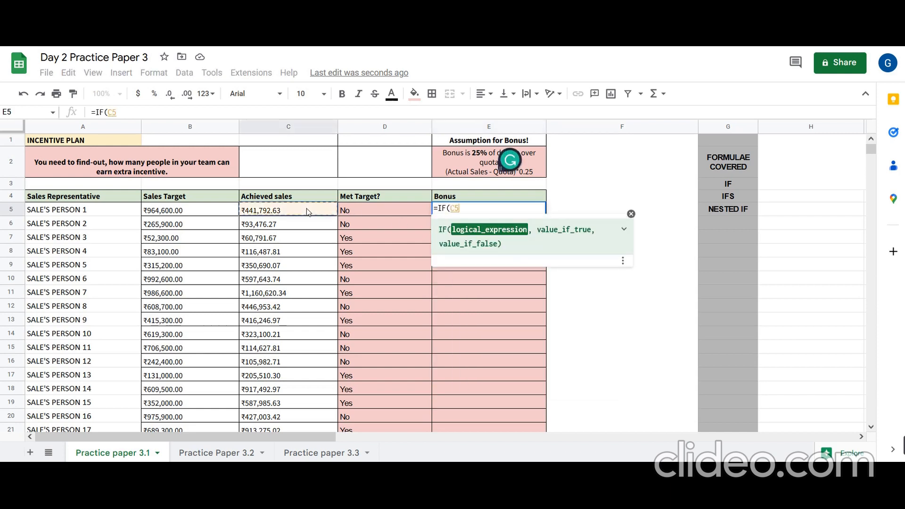
{"action": "type", "text": "-"}
{"action": "left_click", "coordinate": [194, 216]}
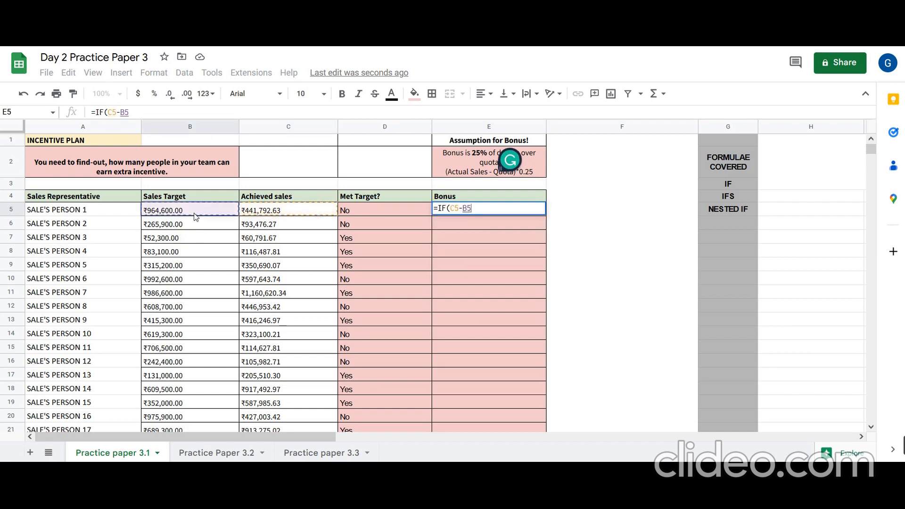
{"action": "type", "text": ">0"}
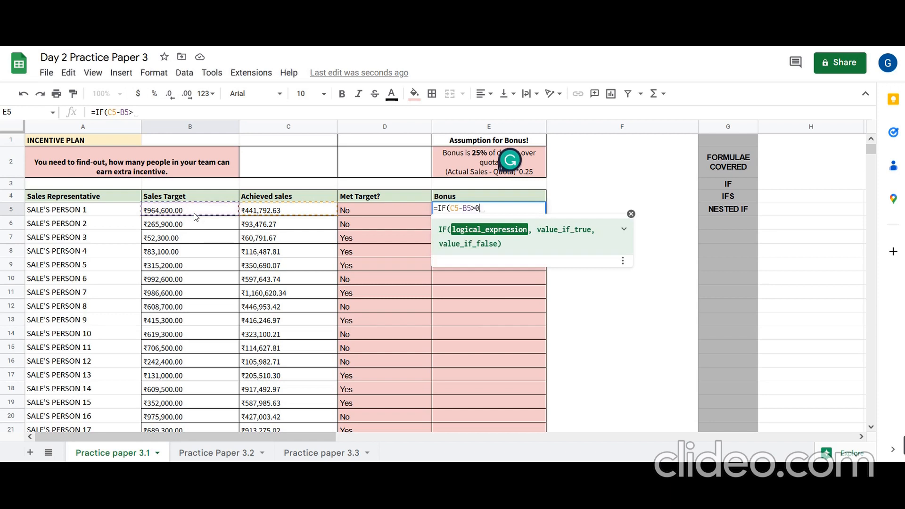
Set the value-if-true of E5's IF formula to 25% of sales over target, using (C5-B5)*0.25
{"action": "type", "text": ","}
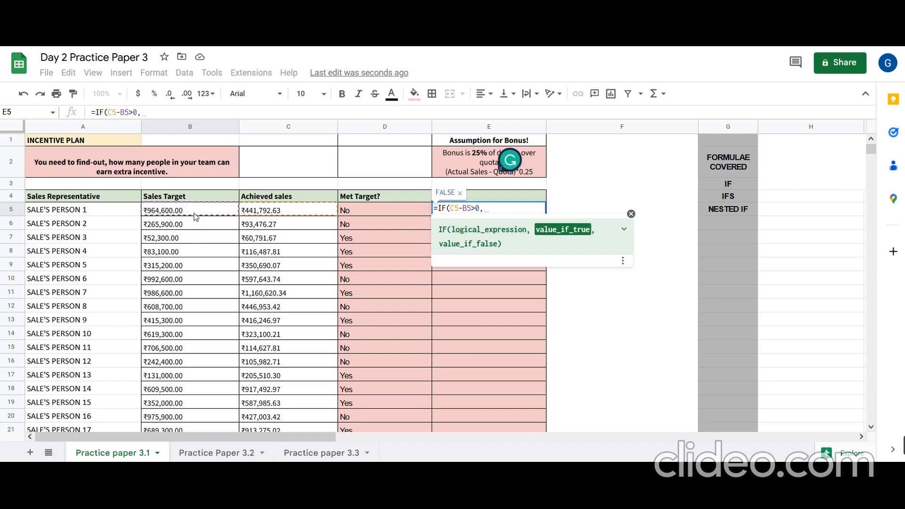
{"action": "type", "text": "("}
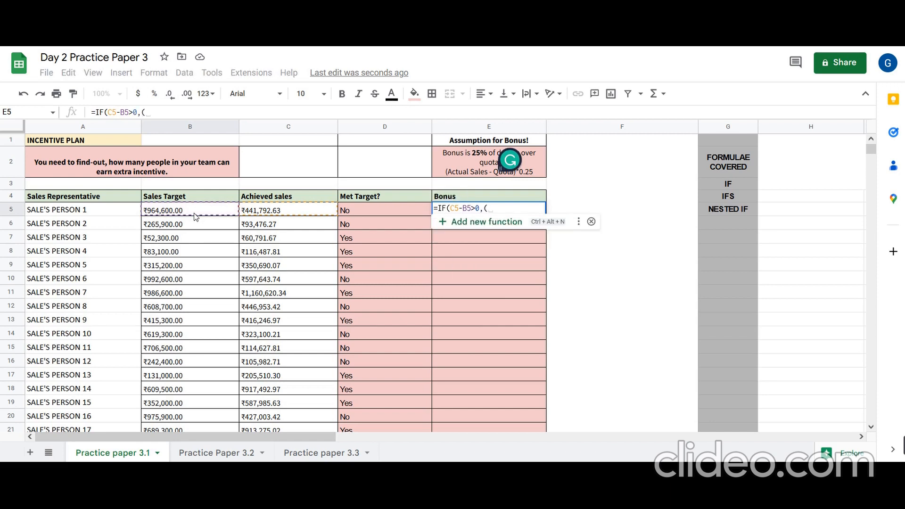
{"action": "left_click", "coordinate": [260, 210]}
{"action": "type", "text": "-"}
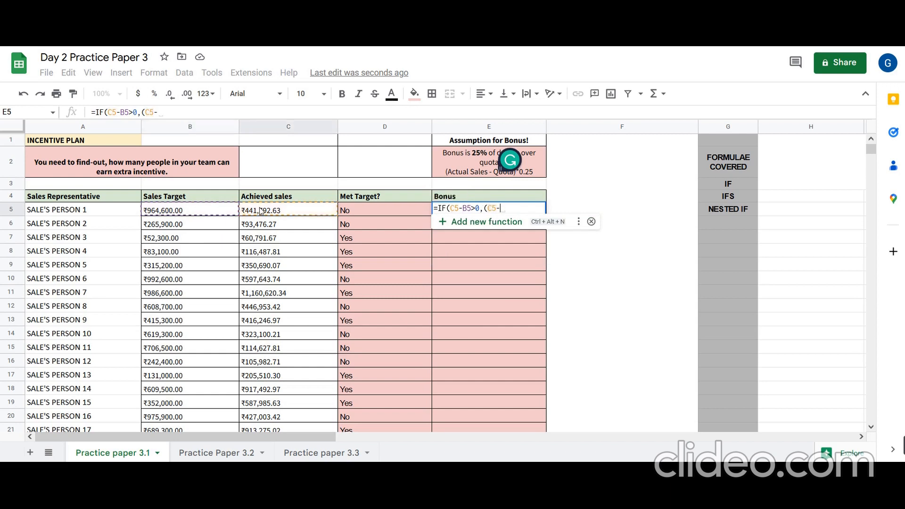
{"action": "left_click", "coordinate": [168, 213]}
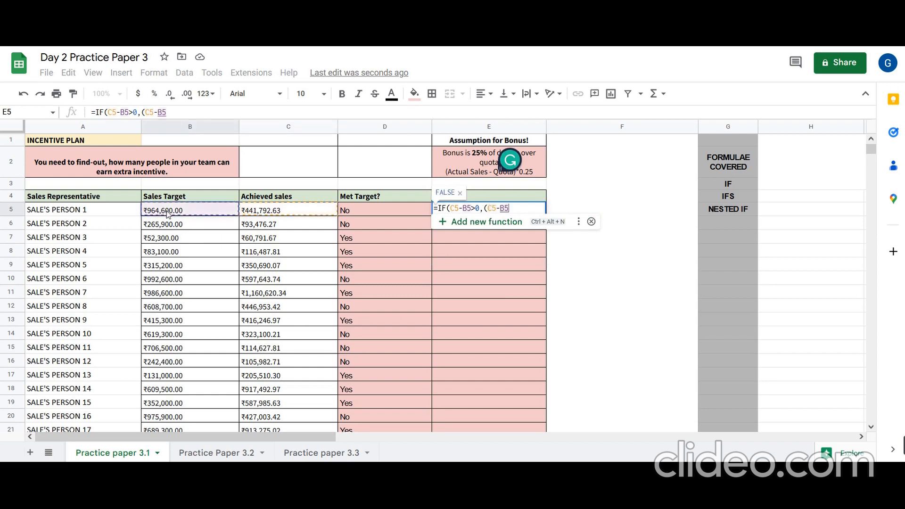
{"action": "type", "text": ")"}
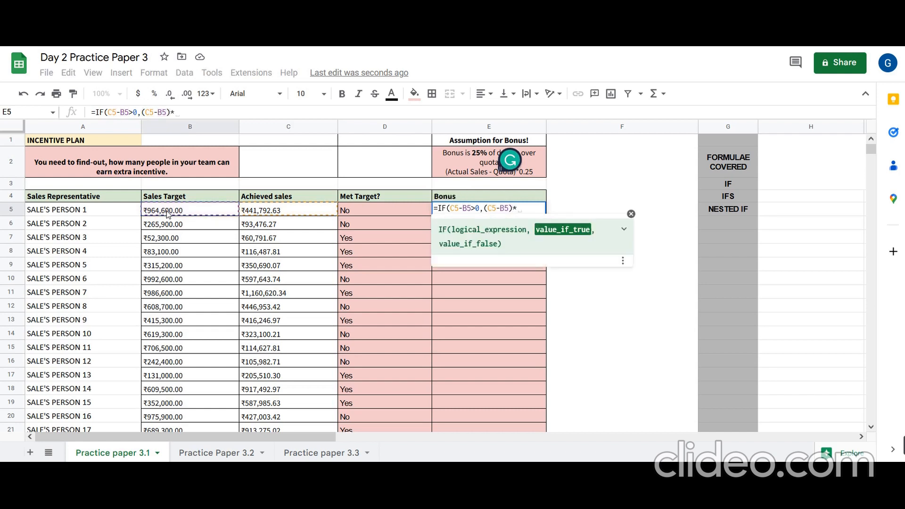
{"action": "type", "text": "*0.25"}
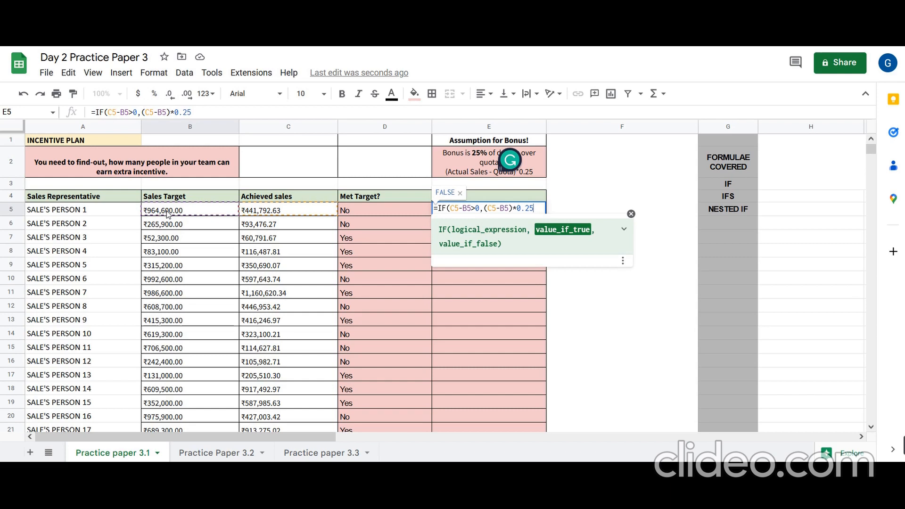
Complete E5's IF formula with 0 as the value if false, and accept the suggested autofill for the Bonus column
{"action": "type", "text": ","}
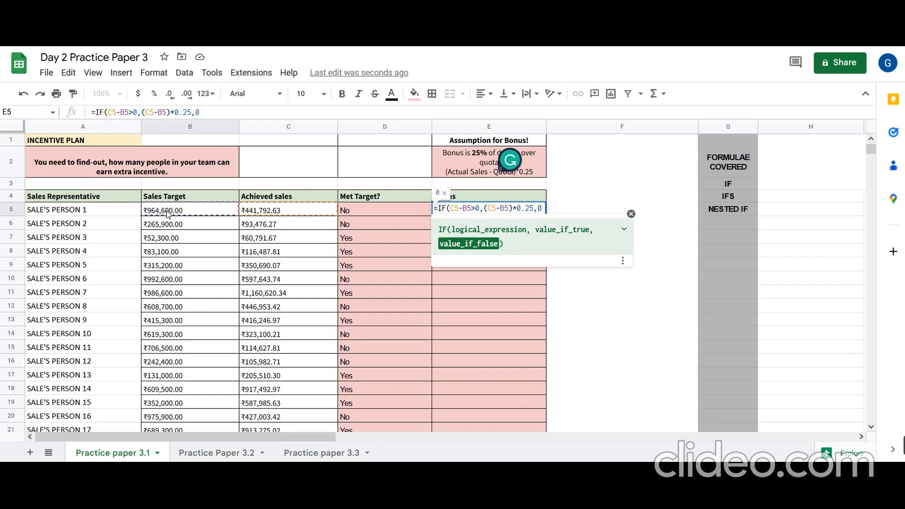
{"action": "type", "text": "0)"}
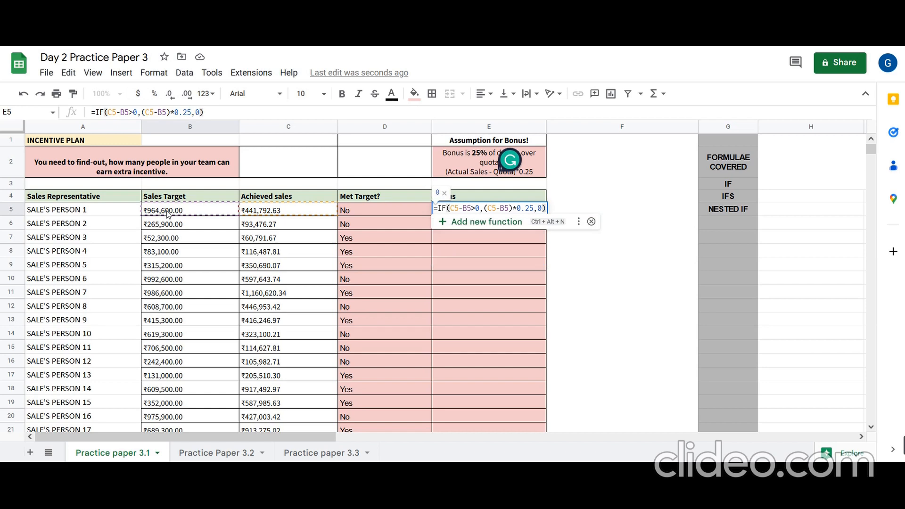
{"action": "key", "text": "Return"}
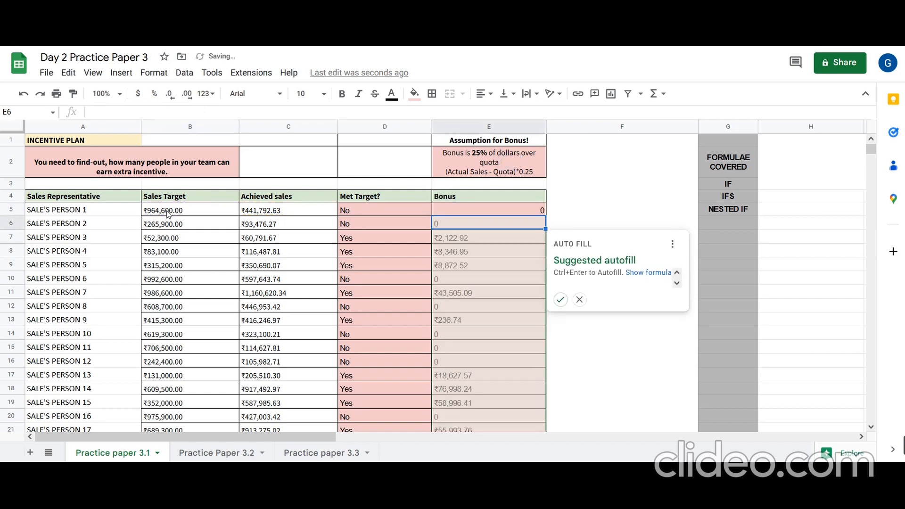
{"action": "left_click", "coordinate": [560, 299]}
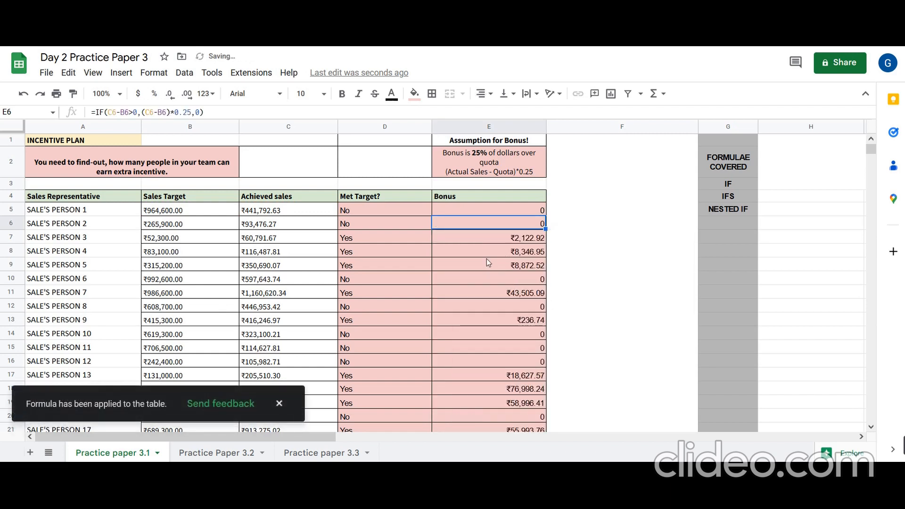
Review the Met Target? and Bonus results against the sales figures, and look at the IF entry under Formulae Covered
{"action": "left_click", "coordinate": [378, 239]}
{"action": "left_click", "coordinate": [490, 239]}
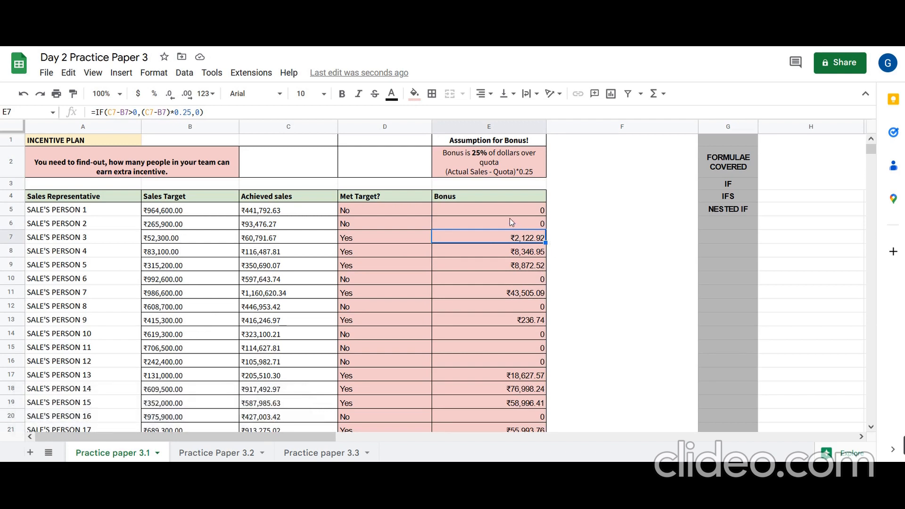
{"action": "left_click", "coordinate": [369, 197]}
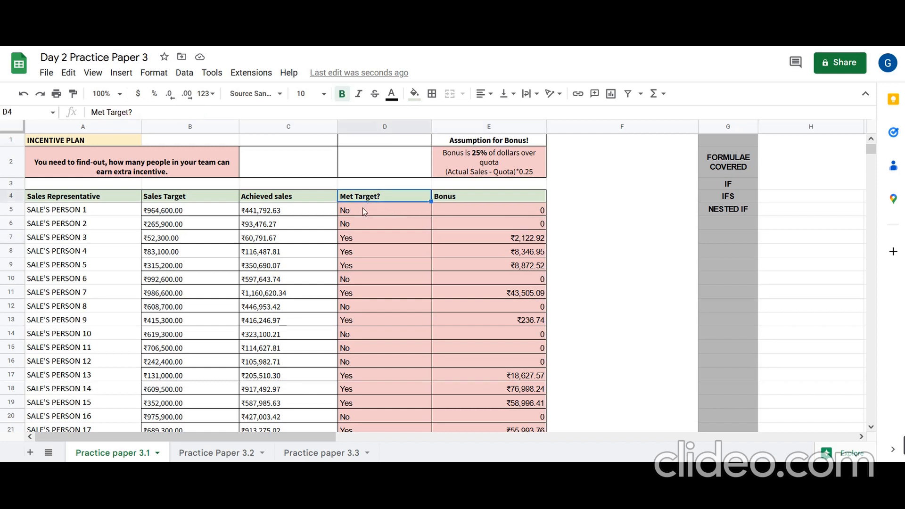
{"action": "left_click", "coordinate": [264, 210]}
{"action": "left_click", "coordinate": [230, 209]}
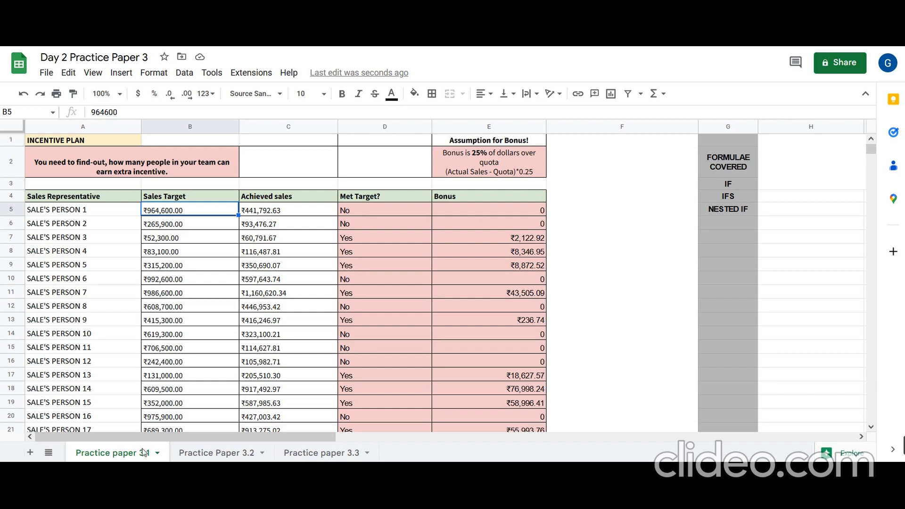
{"action": "left_click", "coordinate": [740, 173]}
{"action": "left_click", "coordinate": [741, 183]}
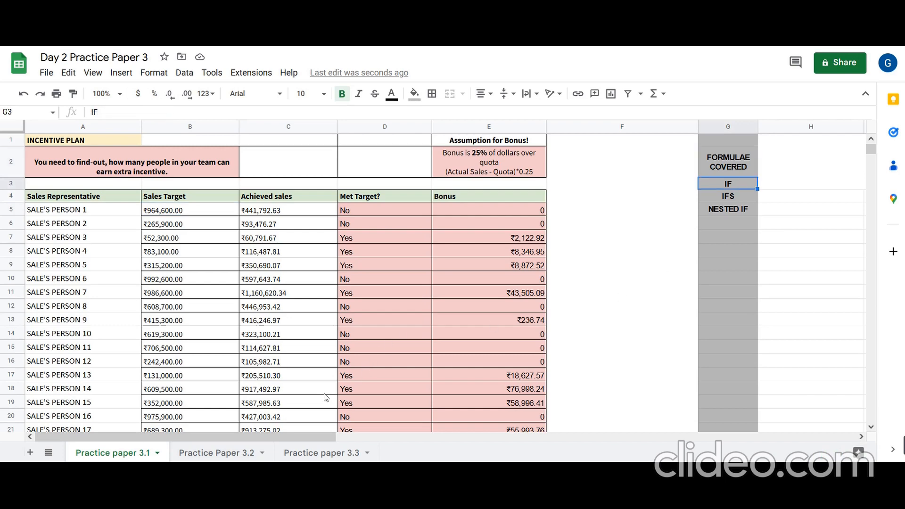
On the Practice Paper 3.2 sheet, clear the existing Designation entries in C5:C104 and return to the top of the sheet
{"action": "left_click", "coordinate": [244, 454]}
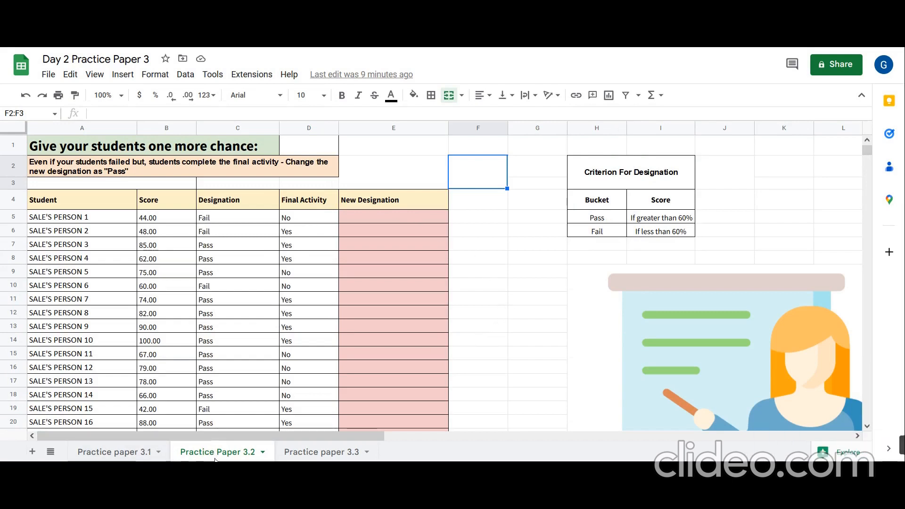
{"action": "left_click", "coordinate": [241, 224]}
{"action": "key", "text": "ctrl+shift+Down"}
{"action": "key", "text": "Delete"}
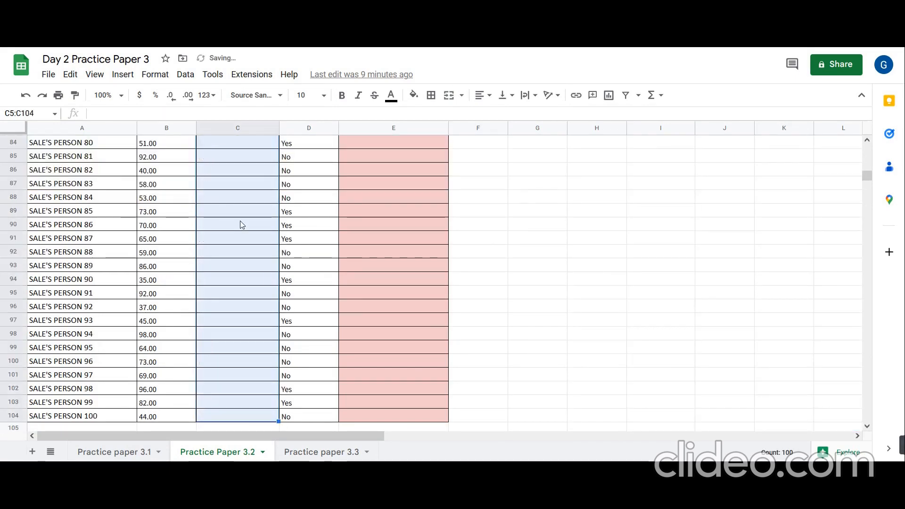
{"action": "key", "text": "ctrl+Up"}
{"action": "key", "text": "Left"}
{"action": "key", "text": "ctrl+Up"}
{"action": "key", "text": "Up"}
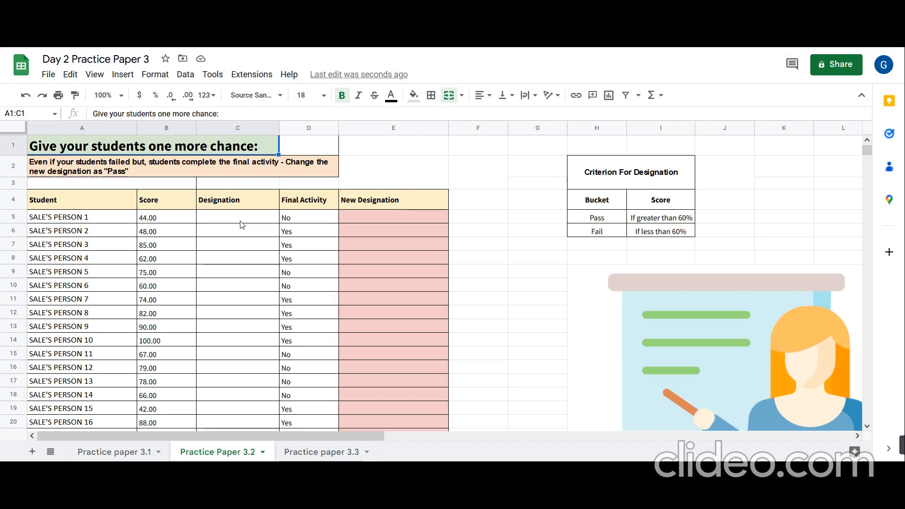
Start an IF formula in the first Designation cell, C5, with the condition B5>60
{"action": "left_click", "coordinate": [243, 223]}
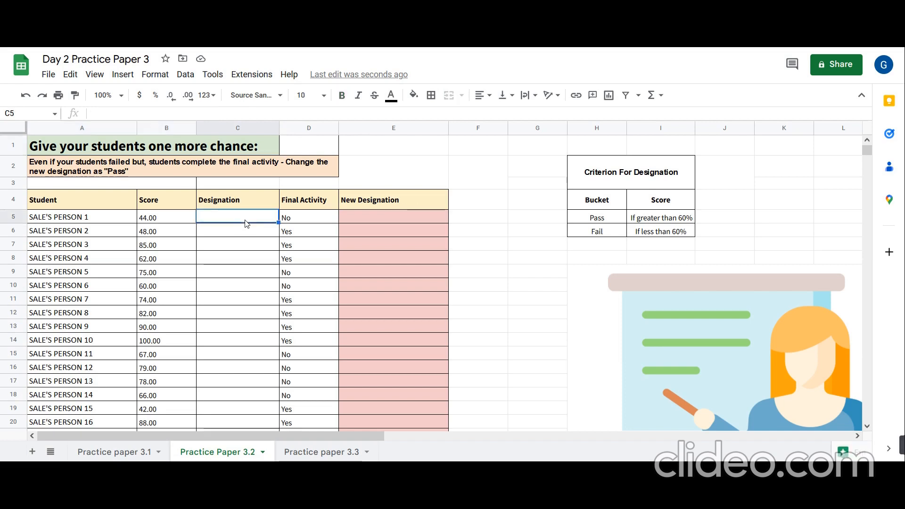
{"action": "type", "text": "=if"}
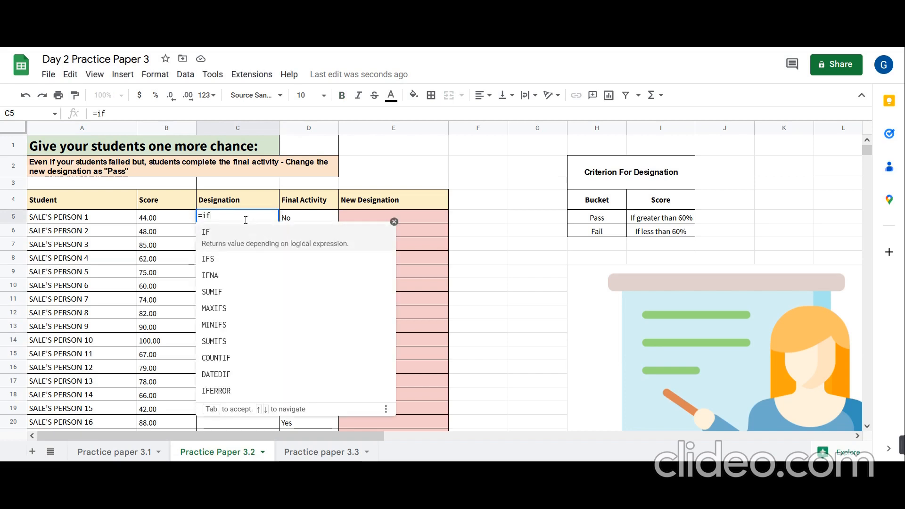
{"action": "key", "text": "Tab"}
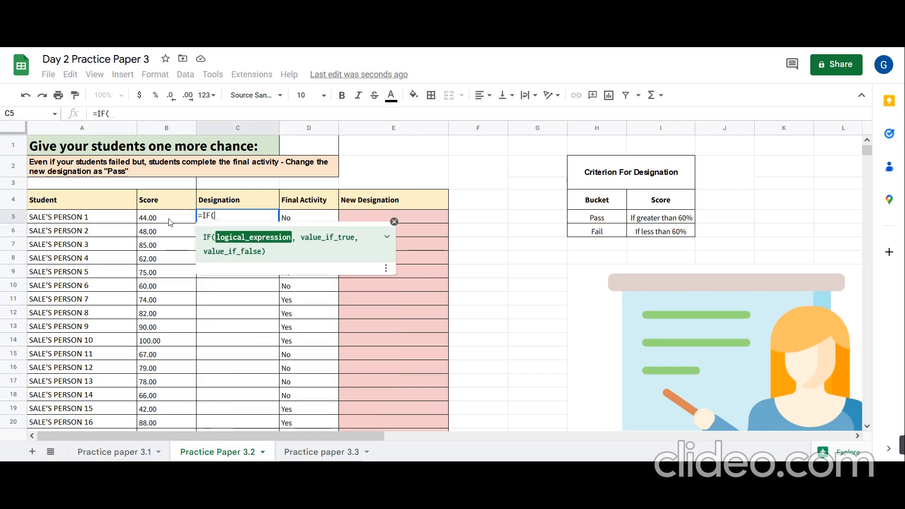
{"action": "left_click", "coordinate": [169, 219]}
{"action": "type", "text": ">60"}
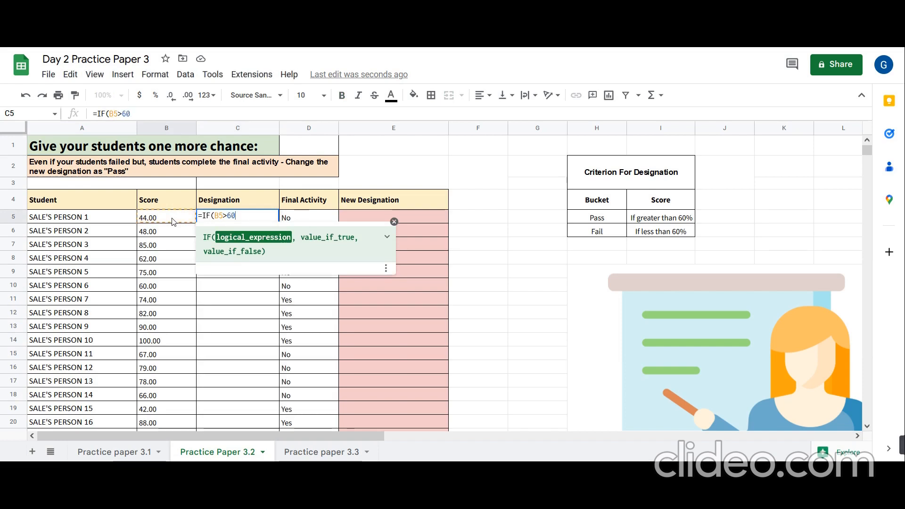
Complete C5's IF formula with "Pass" if true and "Fail" if false, and accept the suggested autofill for the Designation column
{"action": "type", "text": ","}
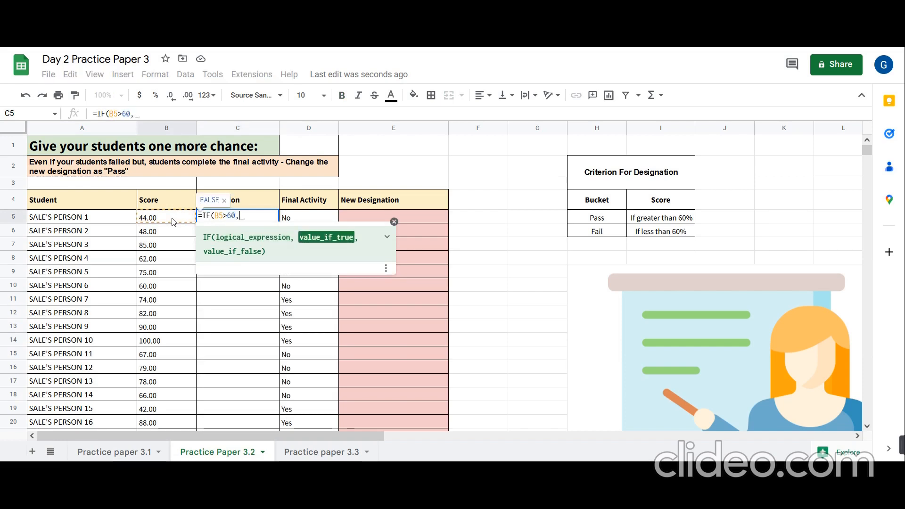
{"action": "type", "text": "\"Pass\""}
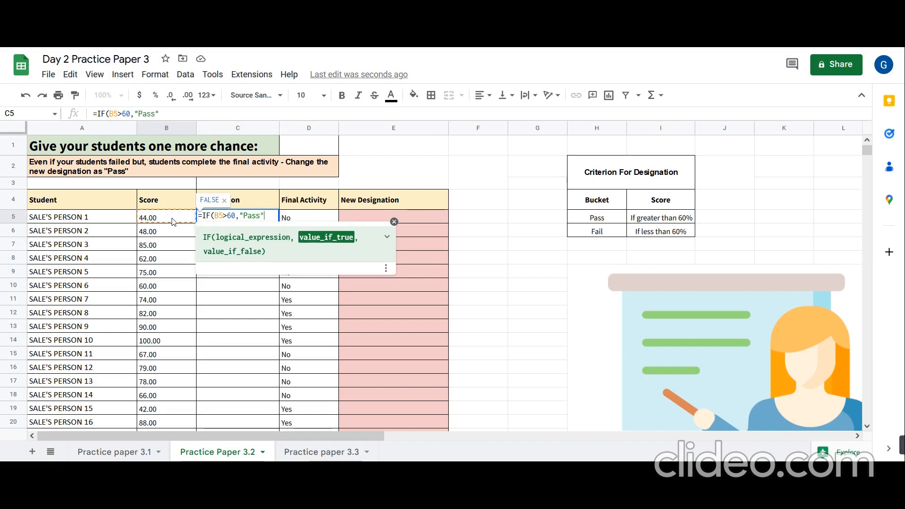
{"action": "type", "text": ","}
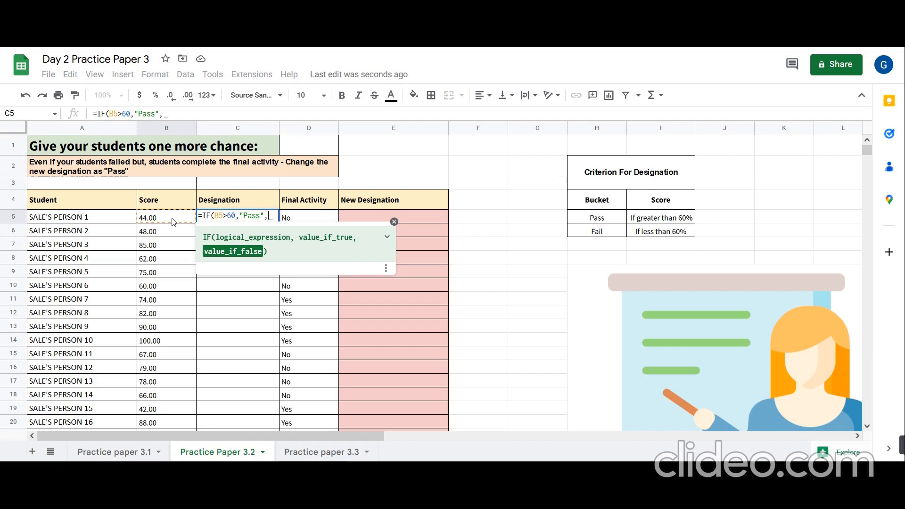
{"action": "type", "text": "\""}
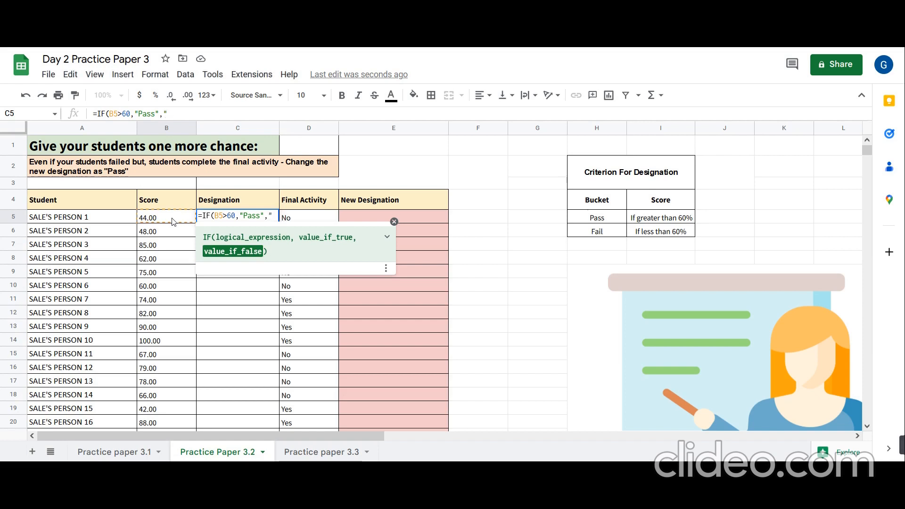
{"action": "type", "text": "Fail\")"}
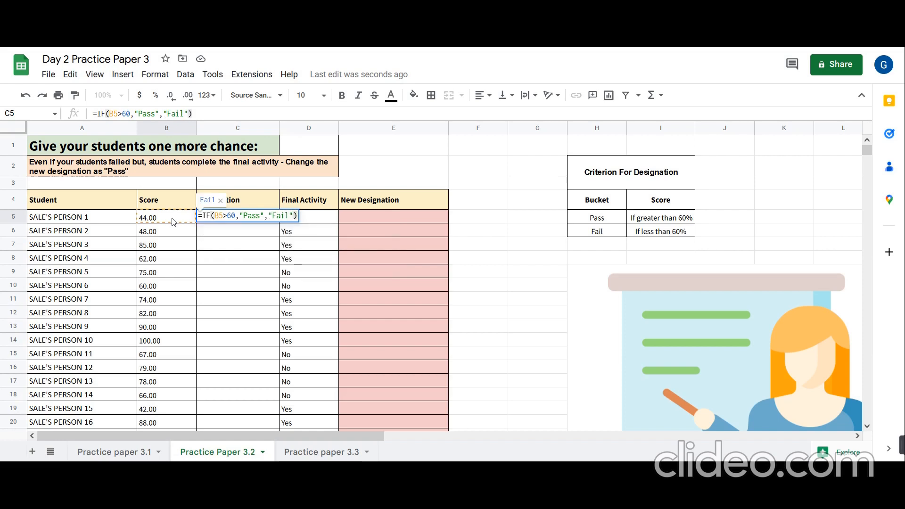
{"action": "key", "text": "Return"}
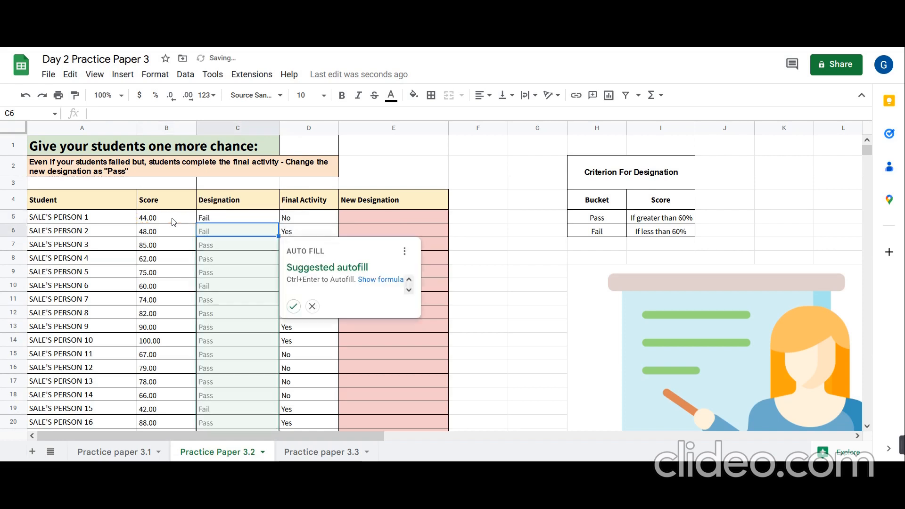
{"action": "left_click", "coordinate": [293, 306]}
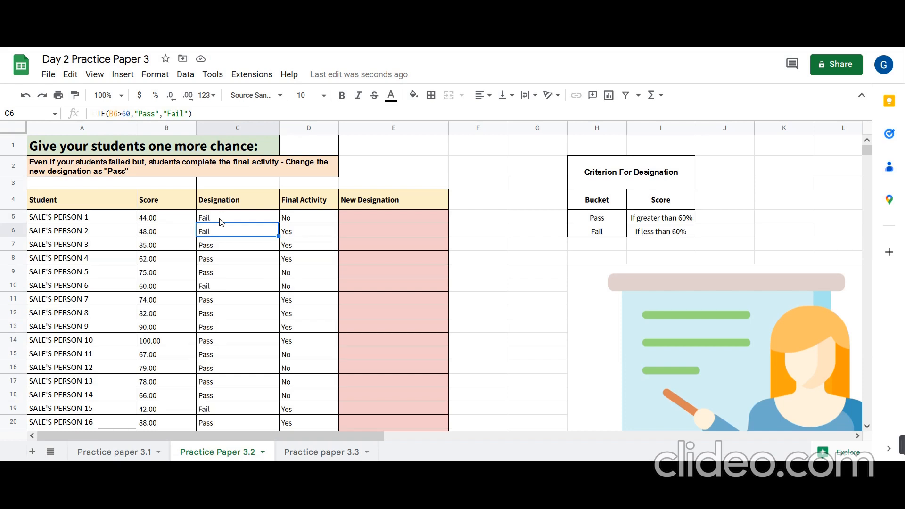
Start an IF formula in the first New Designation cell, E5, with the condition C5="Pass" and "Pass" as the true value
{"action": "left_click", "coordinate": [360, 222]}
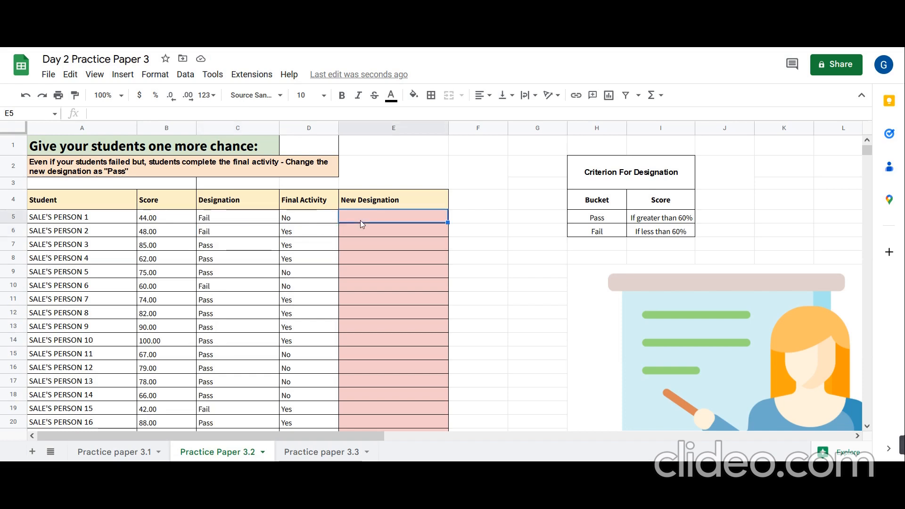
{"action": "type", "text": "="}
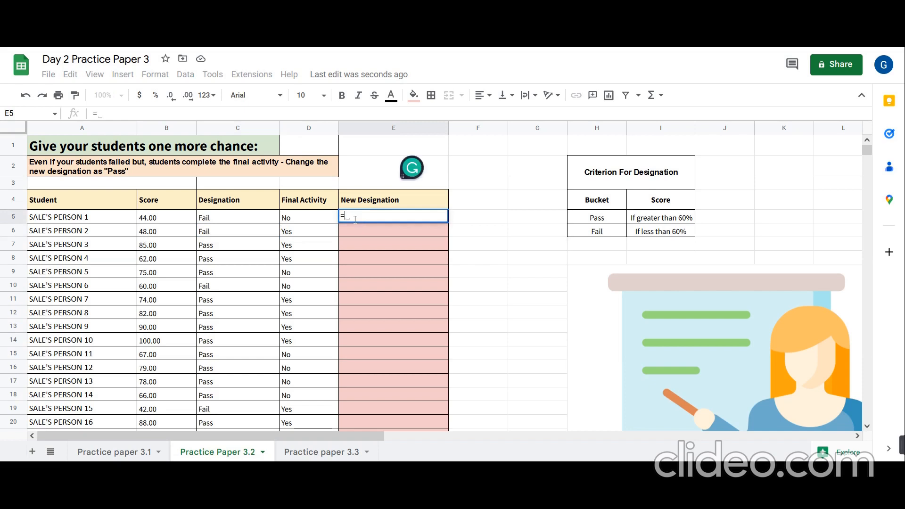
{"action": "type", "text": "if"}
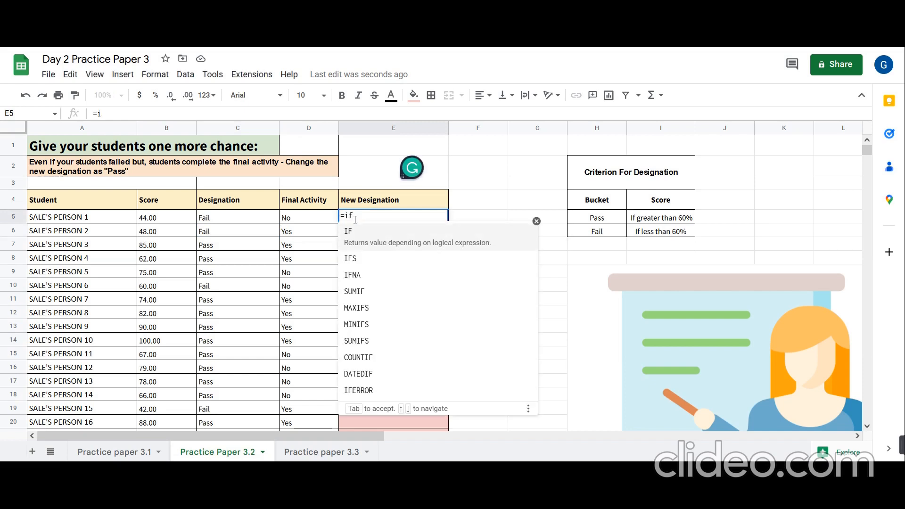
{"action": "type", "text": "\""}
{"action": "key", "text": "BackSpace"}
{"action": "type", "text": "("}
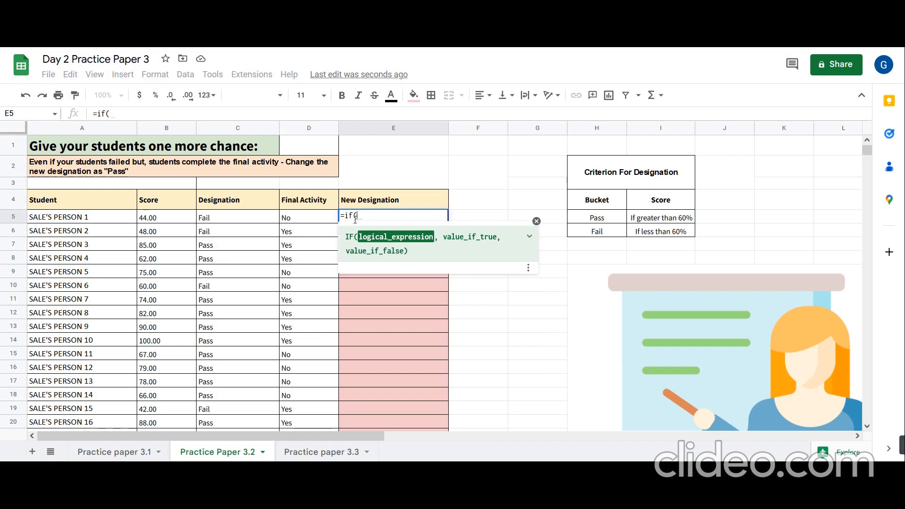
{"action": "left_click", "coordinate": [233, 220]}
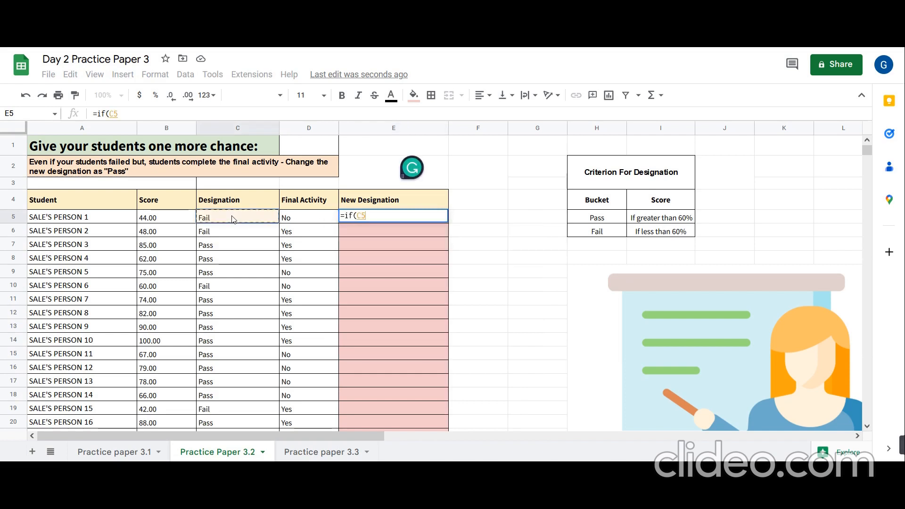
{"action": "type", "text": "="}
{"action": "type", "text": "\"Pas"}
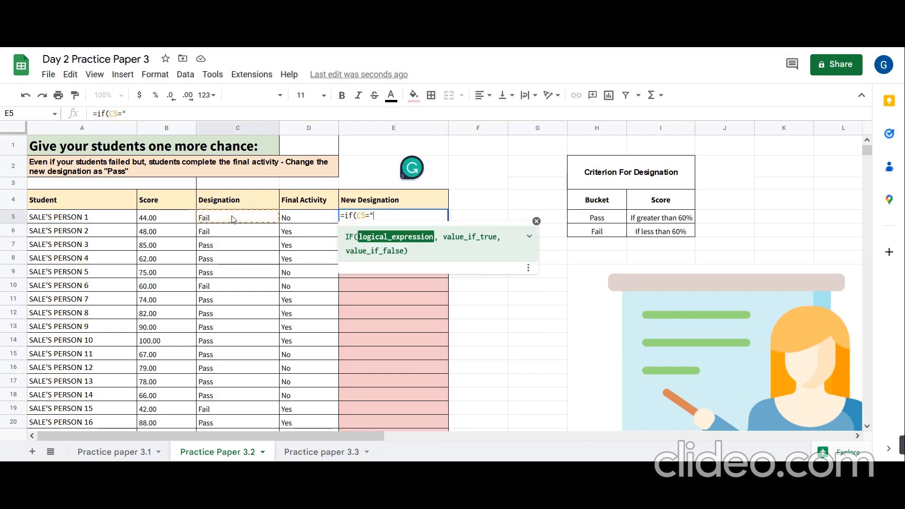
{"action": "type", "text": "s\",\""}
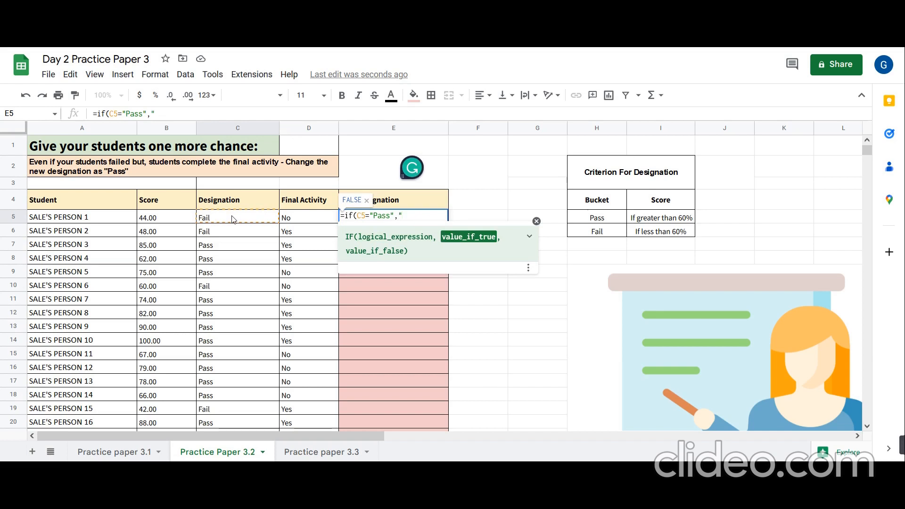
{"action": "type", "text": "Pass\""}
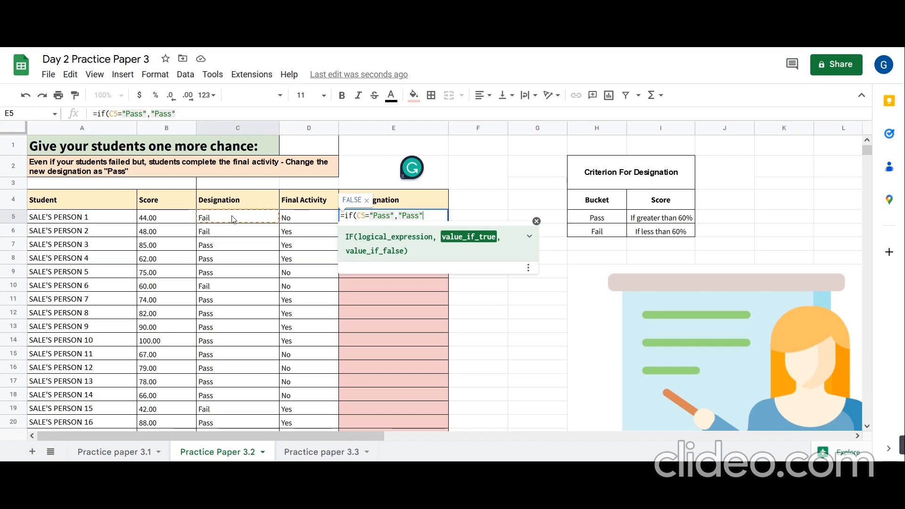
{"action": "type", "text": ","}
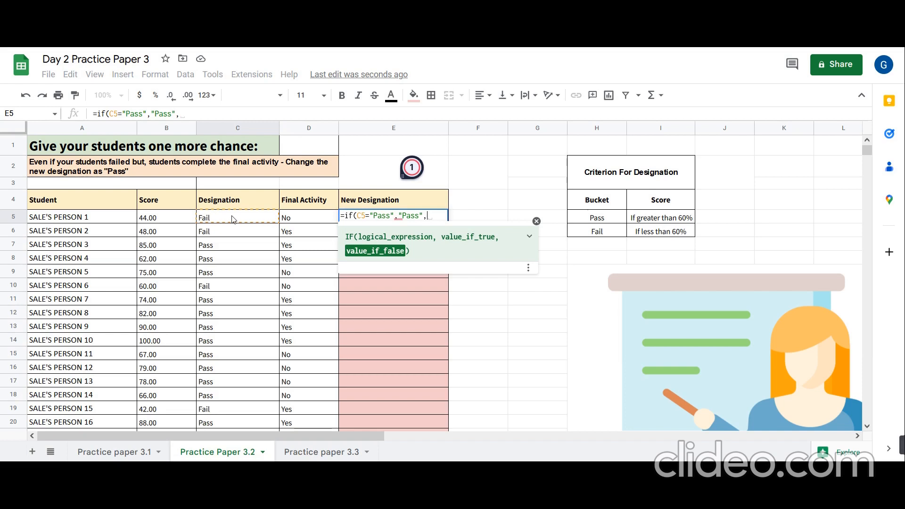
Extend E5's formula with the Final Activity test D5="Yes" and the outcomes "Pass" and "Fail", and close the bracket
{"action": "left_click", "coordinate": [310, 221]}
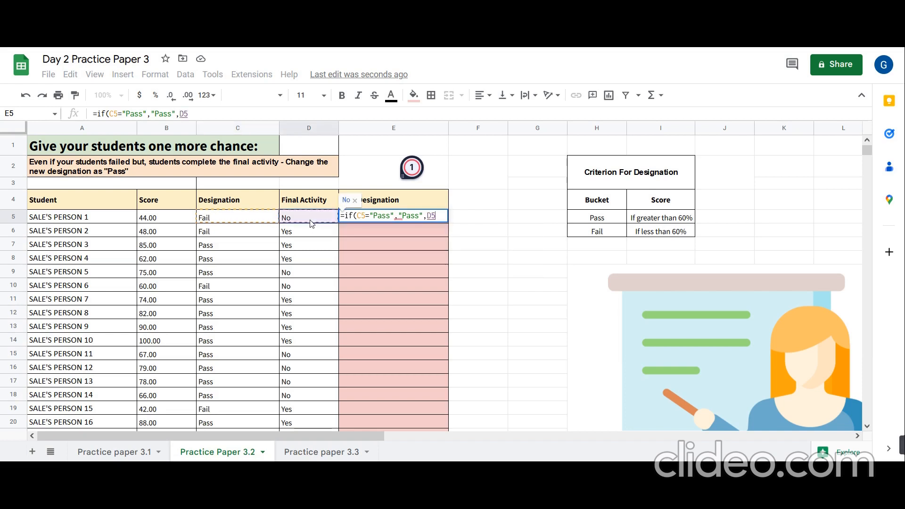
{"action": "type", "text": "="}
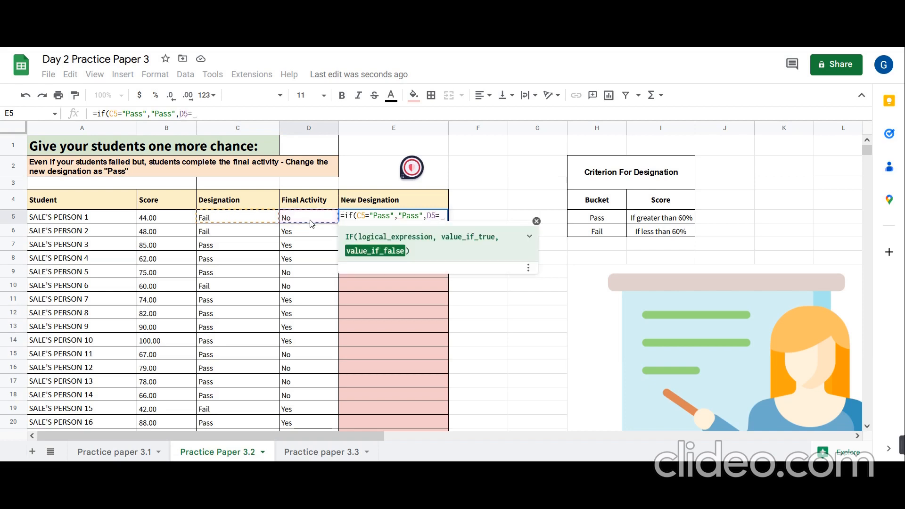
{"action": "type", "text": "\"Yes\""}
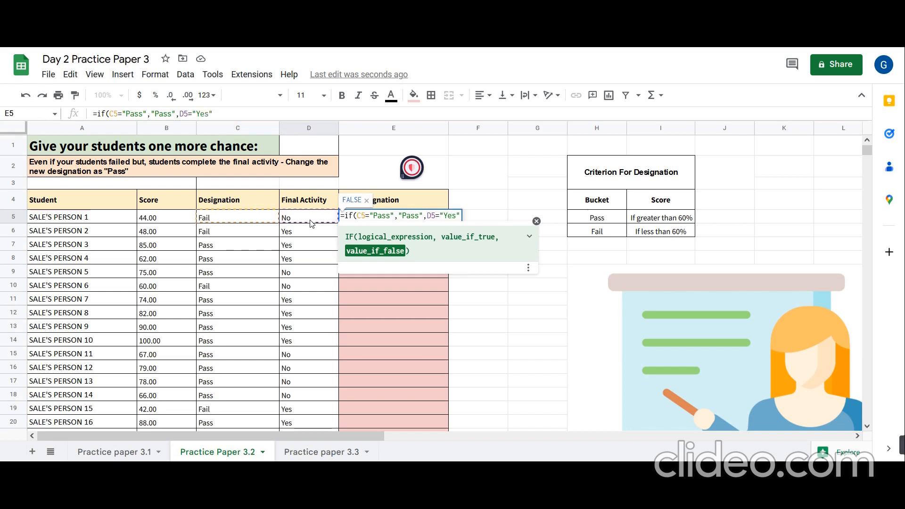
{"action": "type", "text": ","}
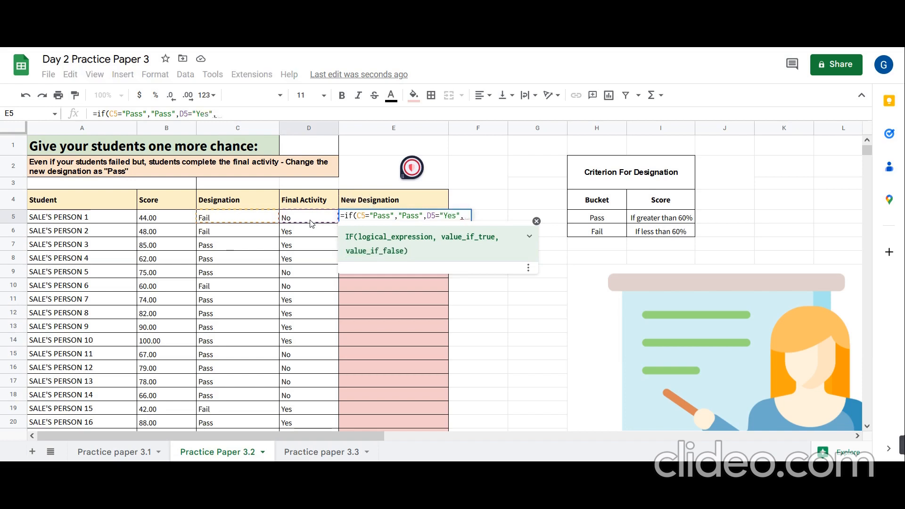
{"action": "type", "text": "\"Pass"}
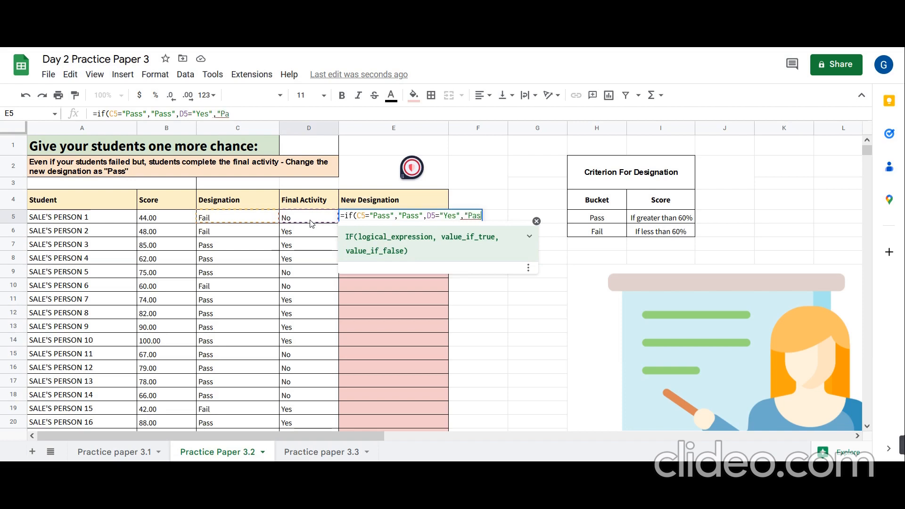
{"action": "type", "text": "\","}
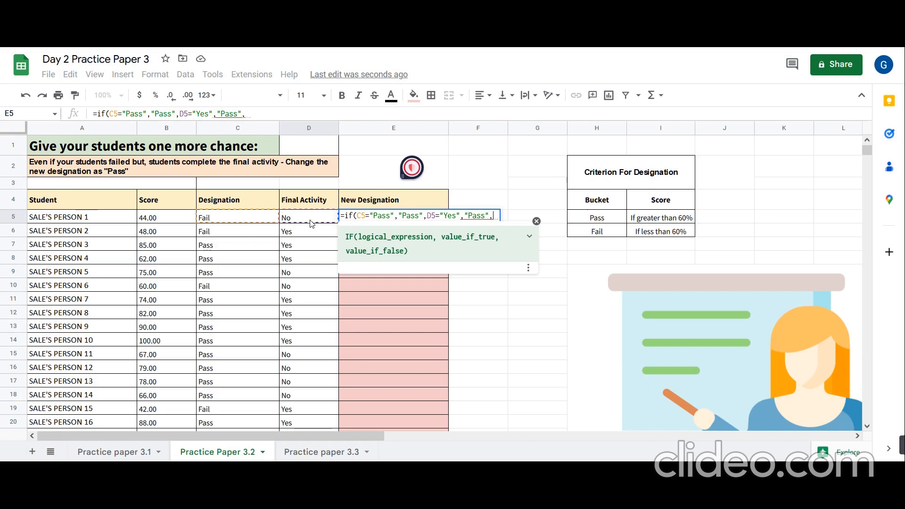
{"action": "type", "text": "\"no"}
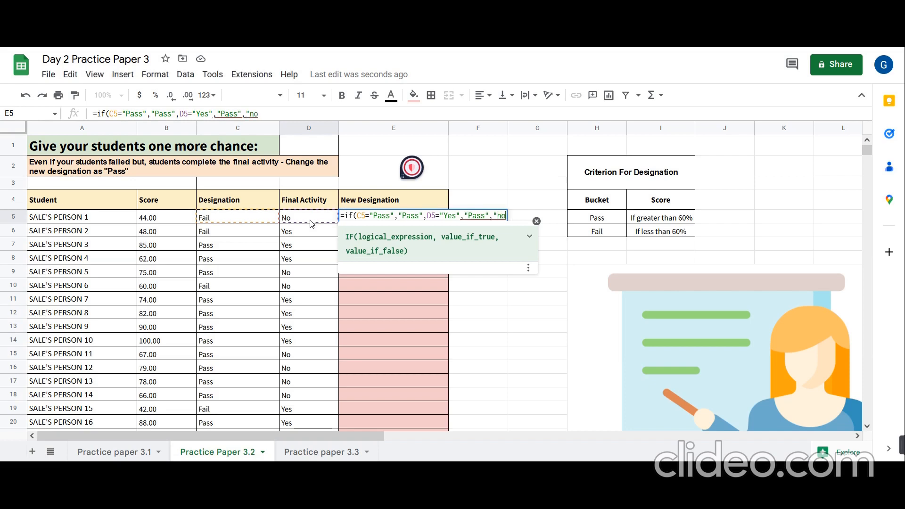
{"action": "key", "text": "BackSpace"}
{"action": "key", "text": "BackSpace"}
{"action": "type", "text": "Fail\")"}
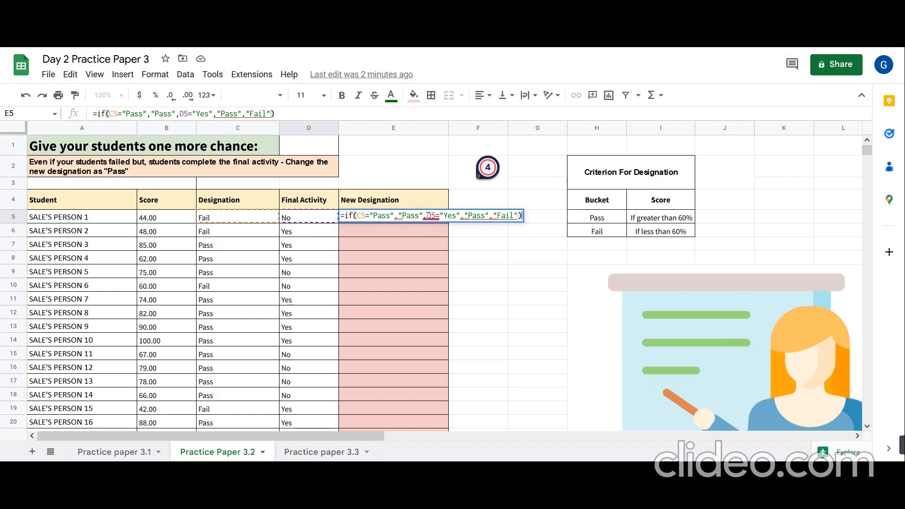
Wrap E5's D5="Yes" test and its outcomes in a nested IF, enter the formula, and accept the suggested autofill for the New Designation column
{"action": "left_click", "coordinate": [427, 215]}
{"action": "type", "text": "if("}
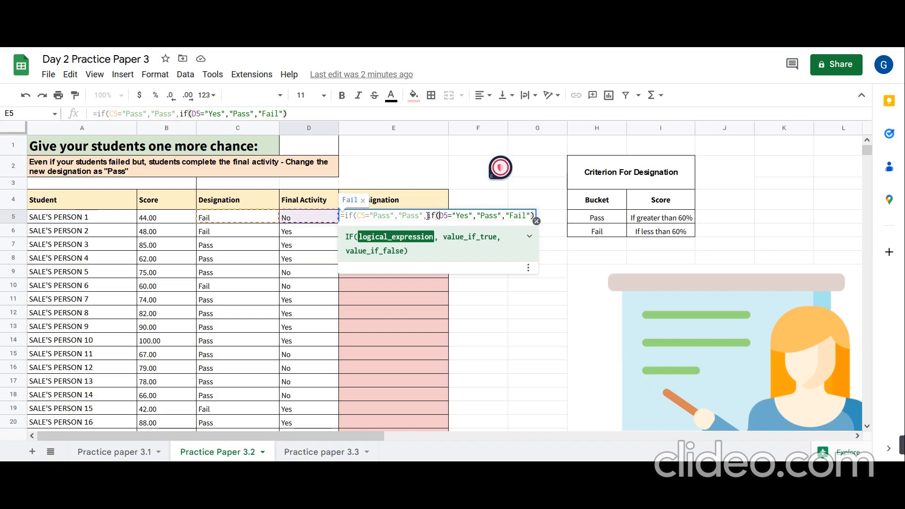
{"action": "key", "text": "Right"}
{"action": "key", "text": "Right"}
{"action": "key", "text": "Right"}
{"action": "key", "text": "Right"}
{"action": "key", "text": "Right"}
{"action": "key", "text": "Right"}
{"action": "key", "text": "Right"}
{"action": "key", "text": "Right"}
{"action": "key", "text": "Right"}
{"action": "key", "text": "Right"}
{"action": "key", "text": "Right"}
{"action": "key", "text": "Right"}
{"action": "key", "text": "Right"}
{"action": "key", "text": "Right"}
{"action": "key", "text": "Right"}
{"action": "key", "text": "Right"}
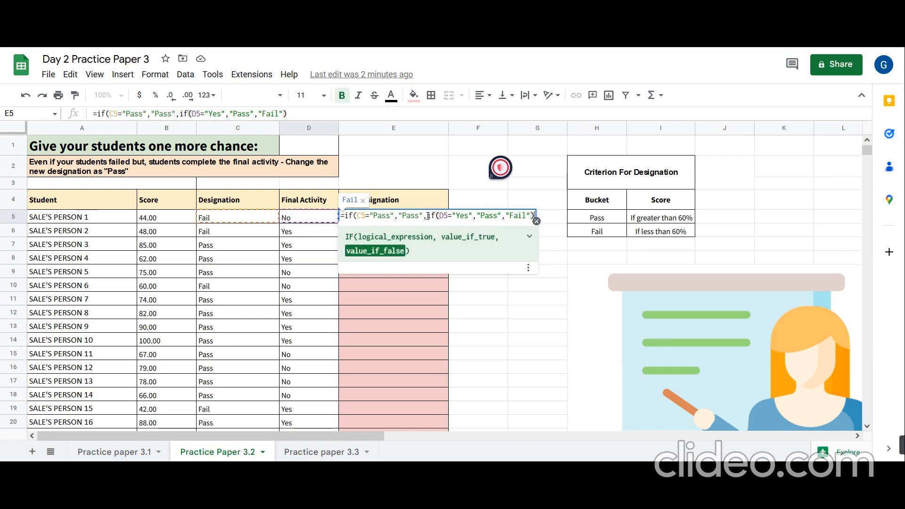
{"action": "key", "text": "Right"}
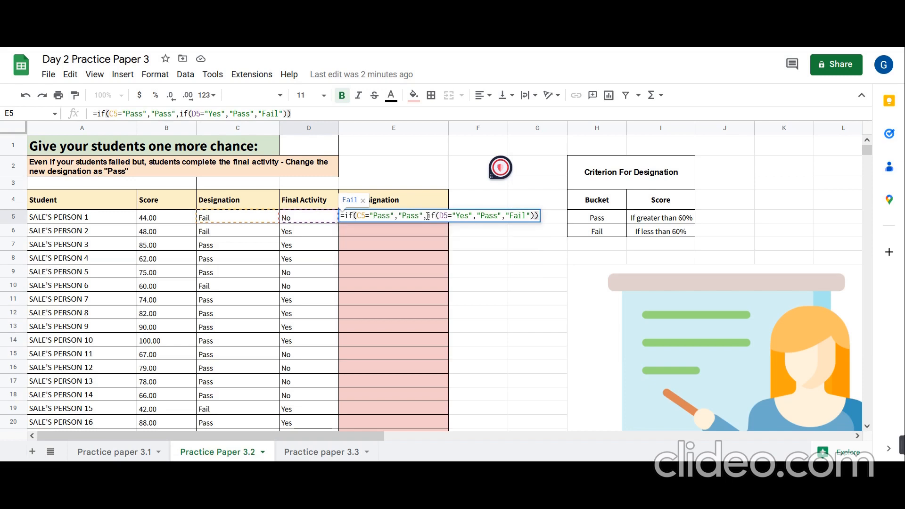
{"action": "key", "text": "Return"}
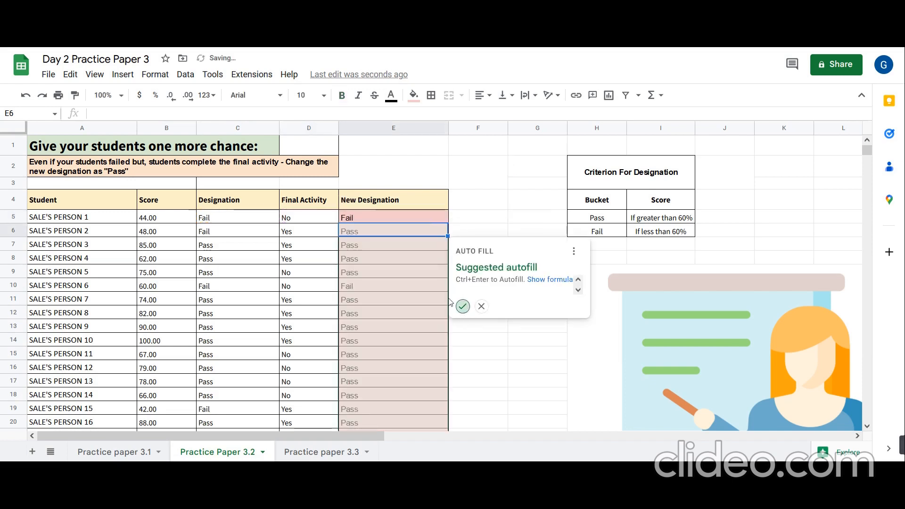
{"action": "left_click", "coordinate": [462, 307]}
Compare Designation, Final Activity and New Designation for sample students between rows 5 and 19
{"action": "left_click", "coordinate": [234, 218]}
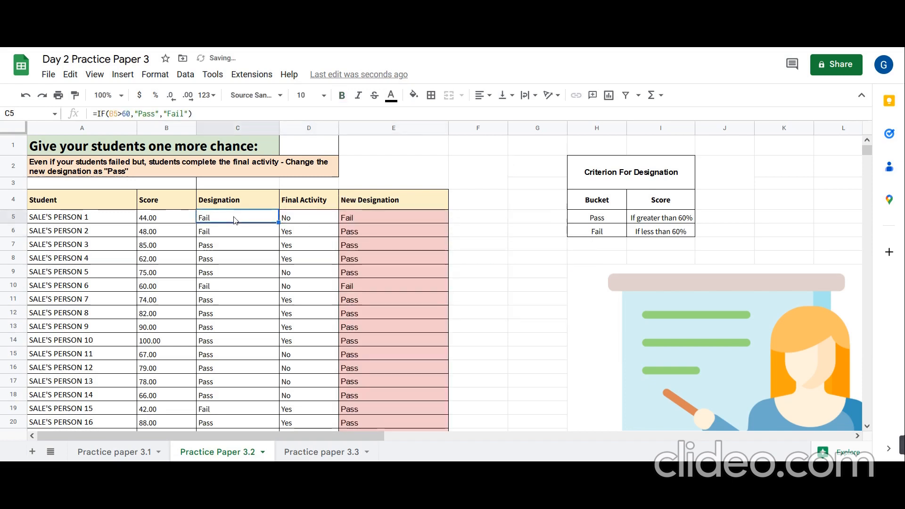
{"action": "left_click", "coordinate": [291, 226]}
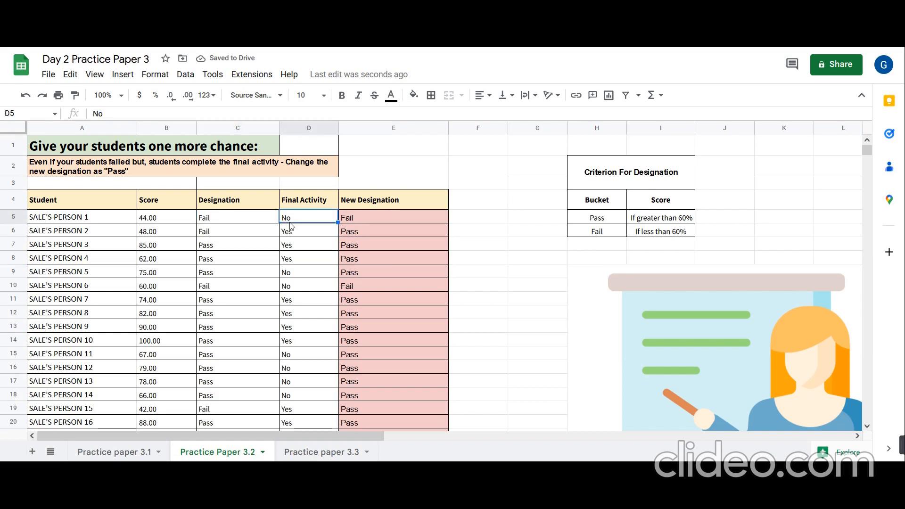
{"action": "left_click", "coordinate": [247, 225]}
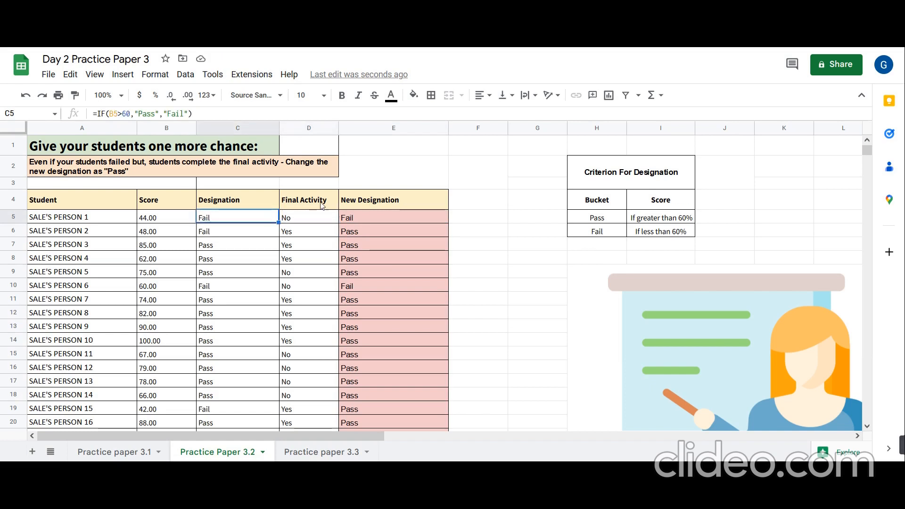
{"action": "left_click", "coordinate": [317, 220]}
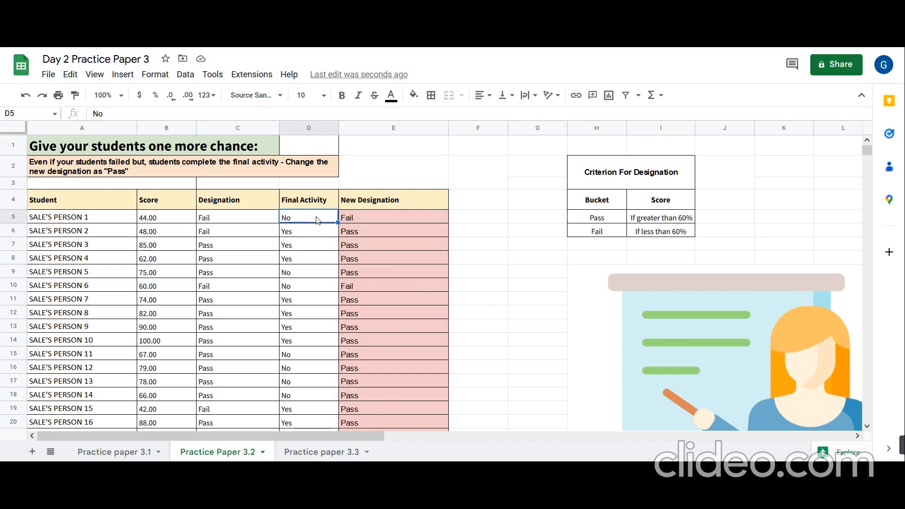
{"action": "left_click", "coordinate": [362, 214]}
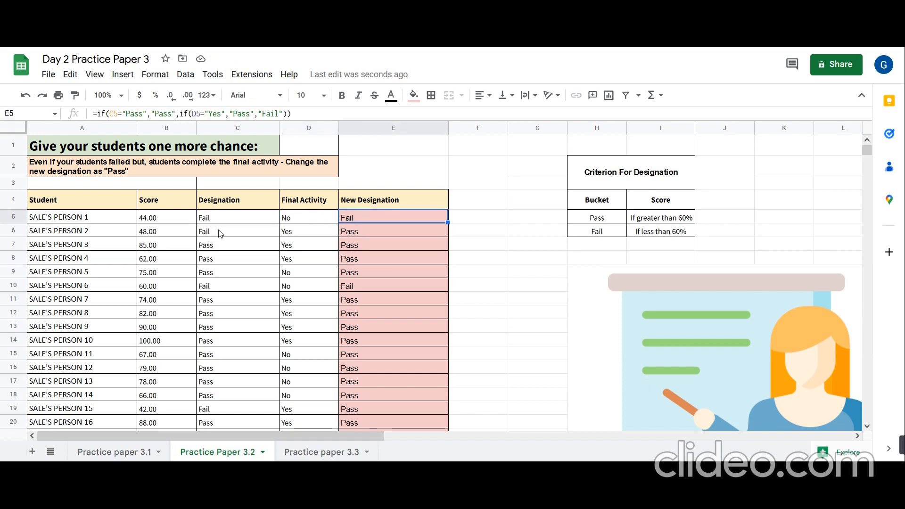
{"action": "left_click", "coordinate": [213, 250]}
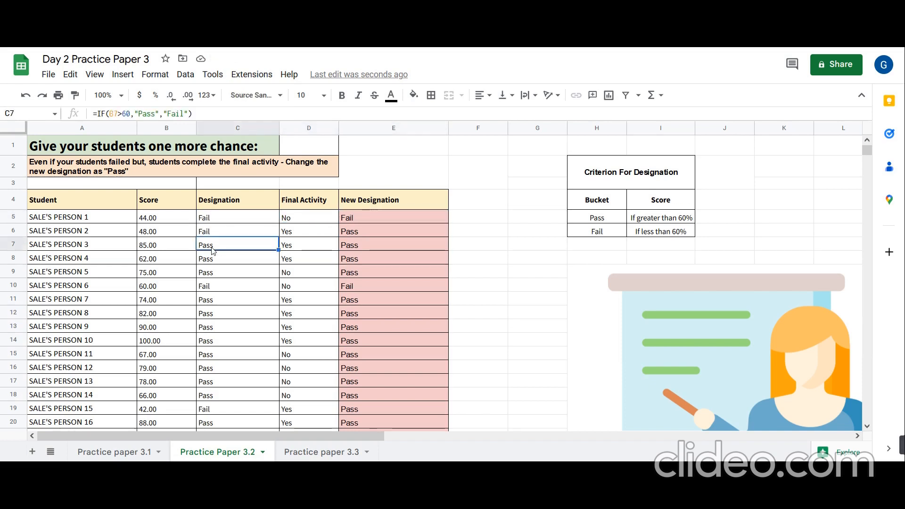
{"action": "left_click", "coordinate": [375, 258]}
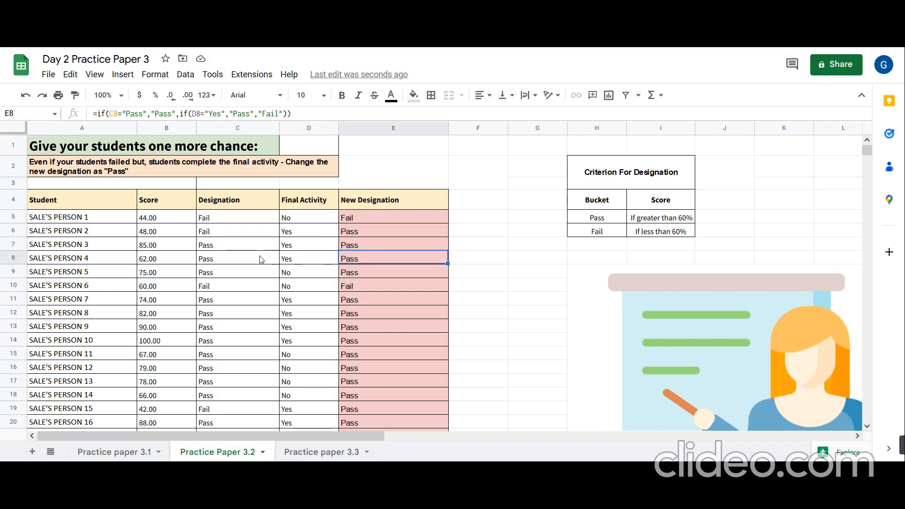
{"action": "left_click", "coordinate": [214, 412]}
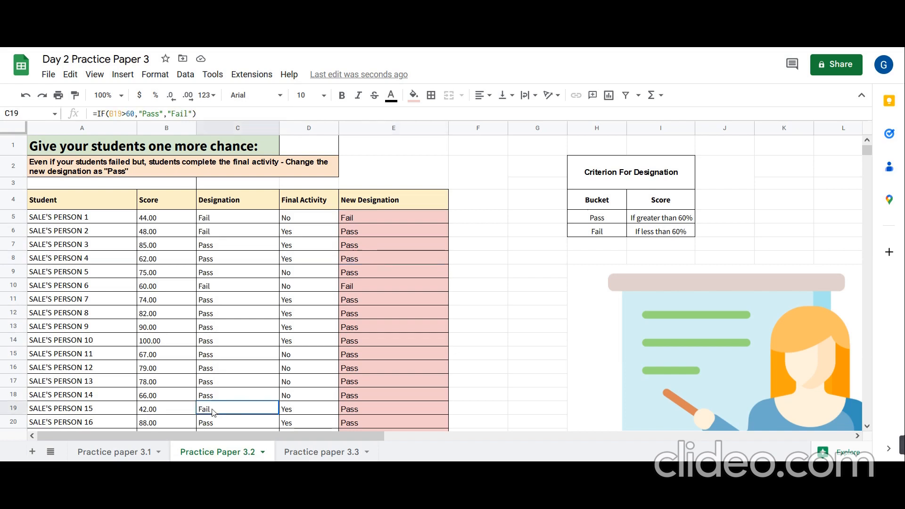
{"action": "left_click", "coordinate": [307, 410]}
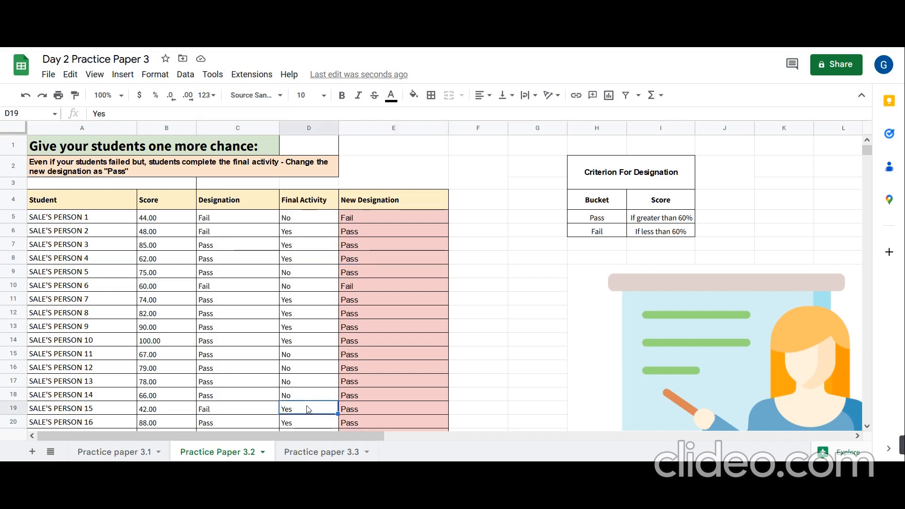
{"action": "left_click", "coordinate": [364, 412]}
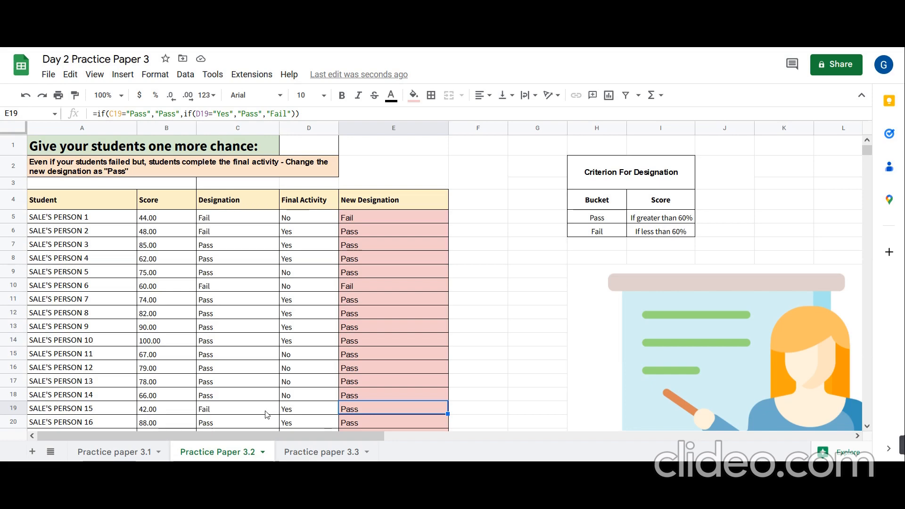
Switch to the Practice paper 3.3 sheet and look over the motorcycle risk criteria and the Risky or Not table
{"action": "left_click", "coordinate": [338, 457]}
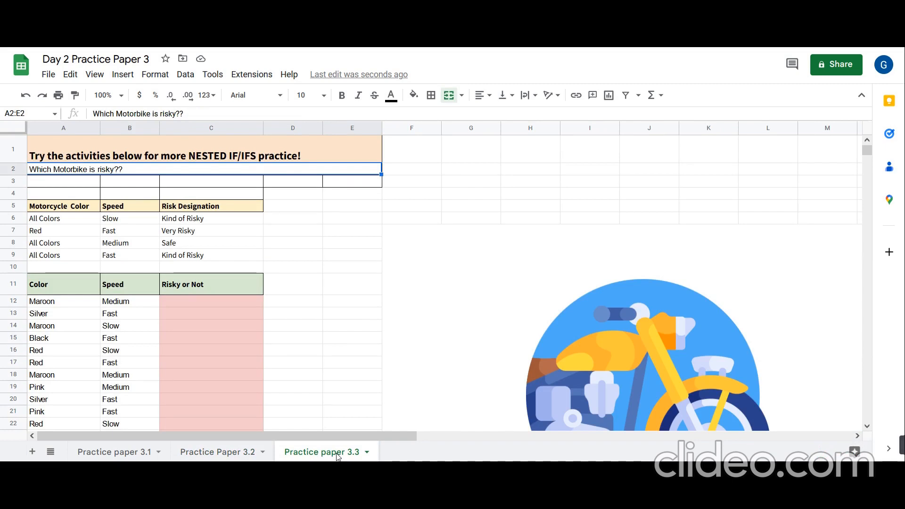
{"action": "left_click", "coordinate": [62, 209]}
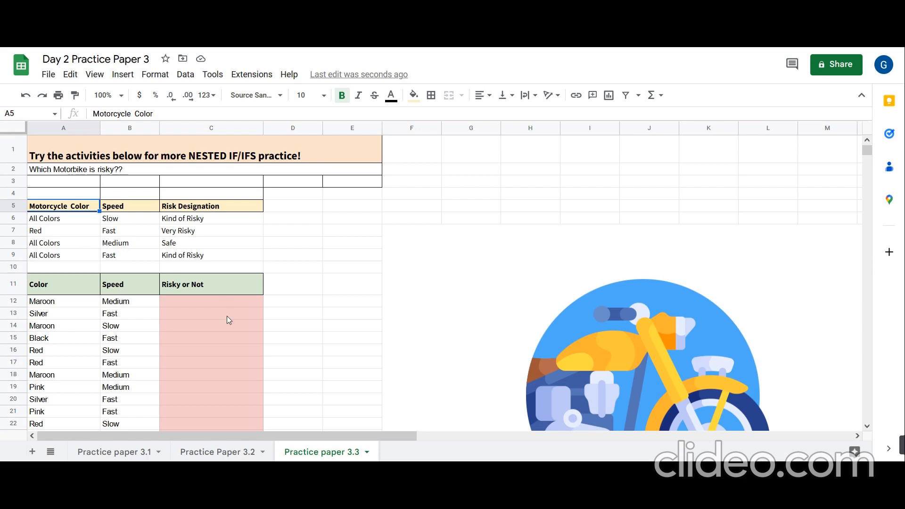
{"action": "scroll", "coordinate": [68, 297], "scroll_direction": "down", "scroll_amount": 10}
{"action": "scroll", "coordinate": [69, 229], "scroll_direction": "up", "scroll_amount": 13}
Start an IF formula in the first Risky or Not cell, C12, with a text condition on the color in A12
{"action": "left_click", "coordinate": [198, 305]}
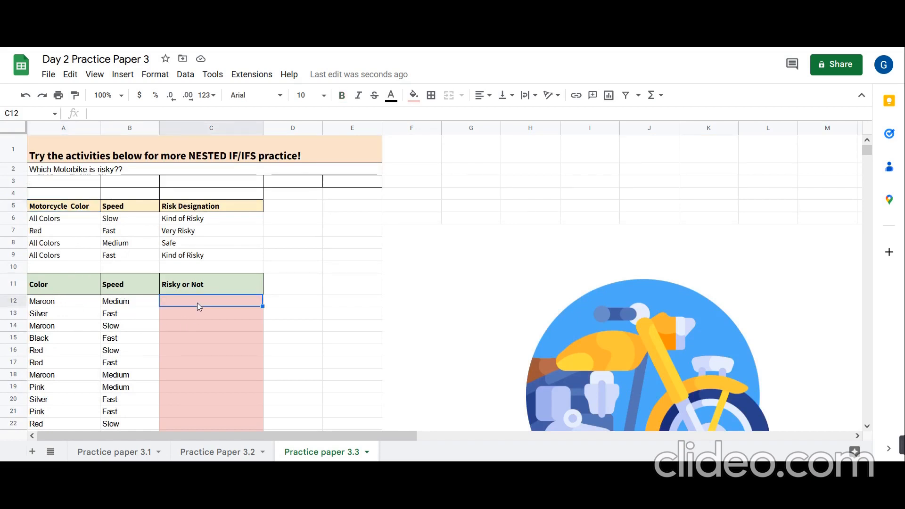
{"action": "type", "text": "="}
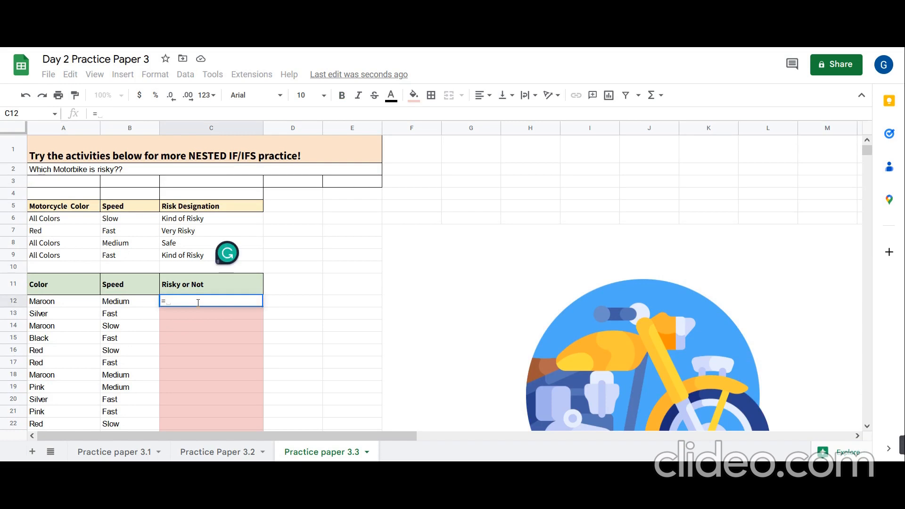
{"action": "type", "text": "if"}
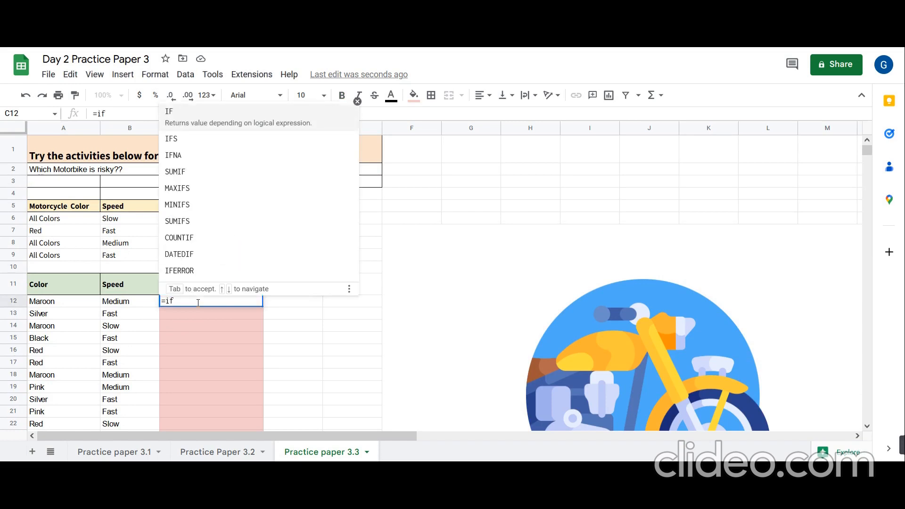
{"action": "key", "text": "Tab"}
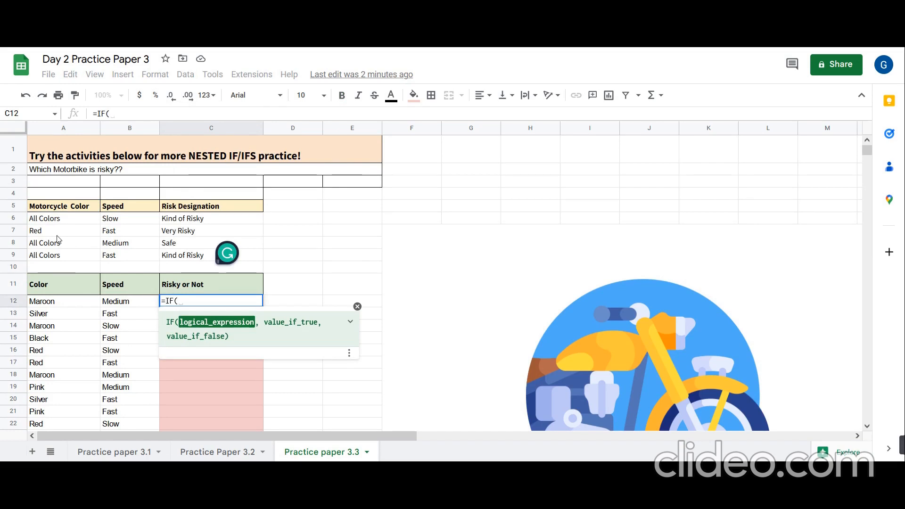
{"action": "left_click", "coordinate": [59, 304]}
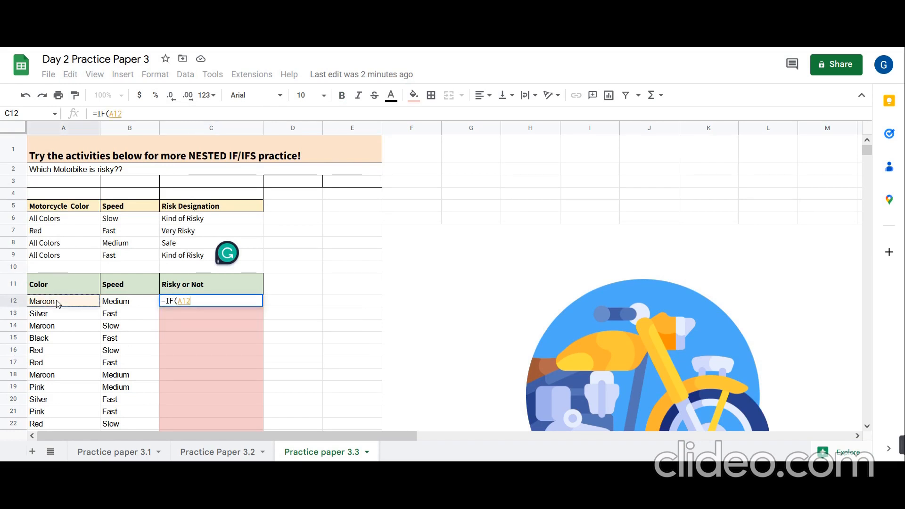
{"action": "type", "text": "=\""}
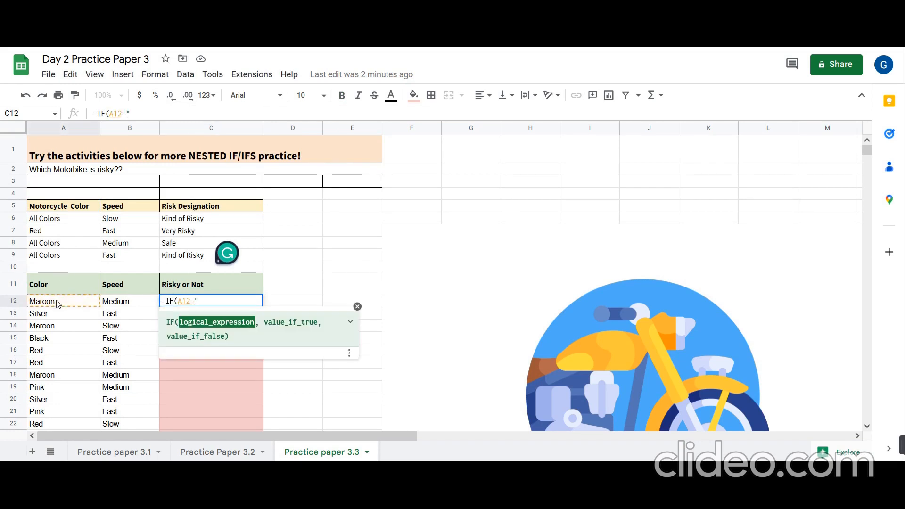
{"action": "type", "text": "Res"}
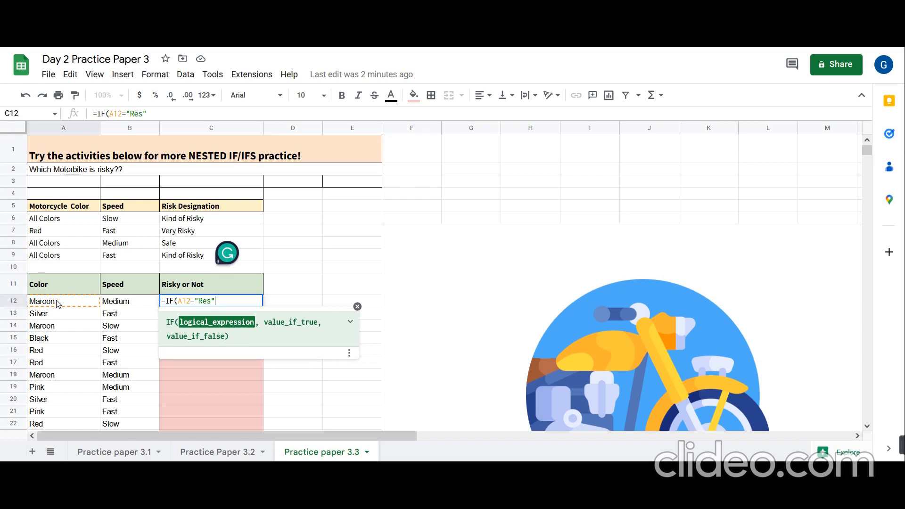
Wrap C12's color condition in an AND function and correct the condition to A12="Red"
{"action": "key", "text": "Left"}
{"action": "key", "text": "Left"}
{"action": "key", "text": "Left"}
{"action": "key", "text": "Left"}
{"action": "key", "text": "Left"}
{"action": "key", "text": "Left"}
{"action": "type", "text": "A"}
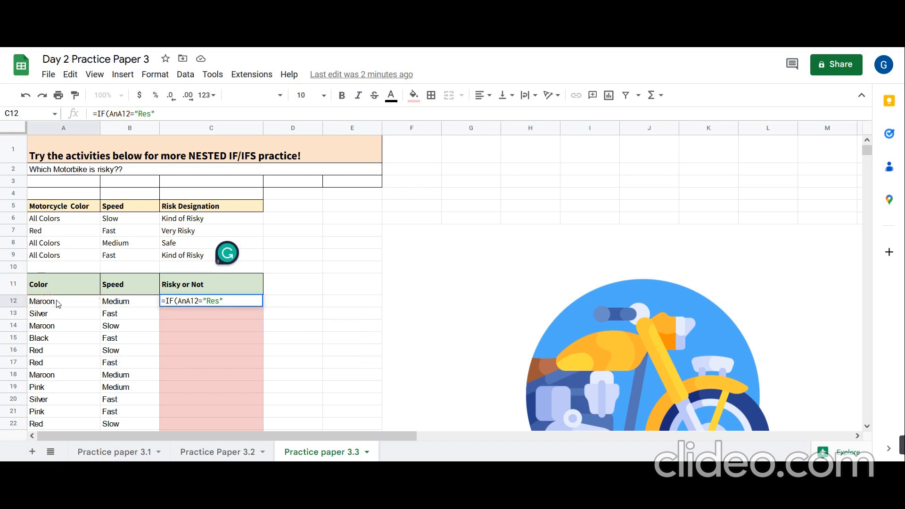
{"action": "type", "text": "nd"}
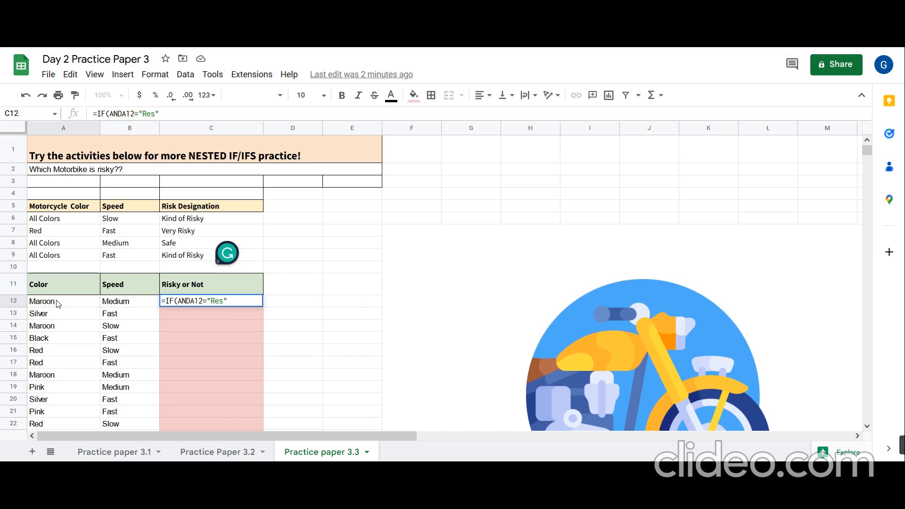
{"action": "type", "text": "("}
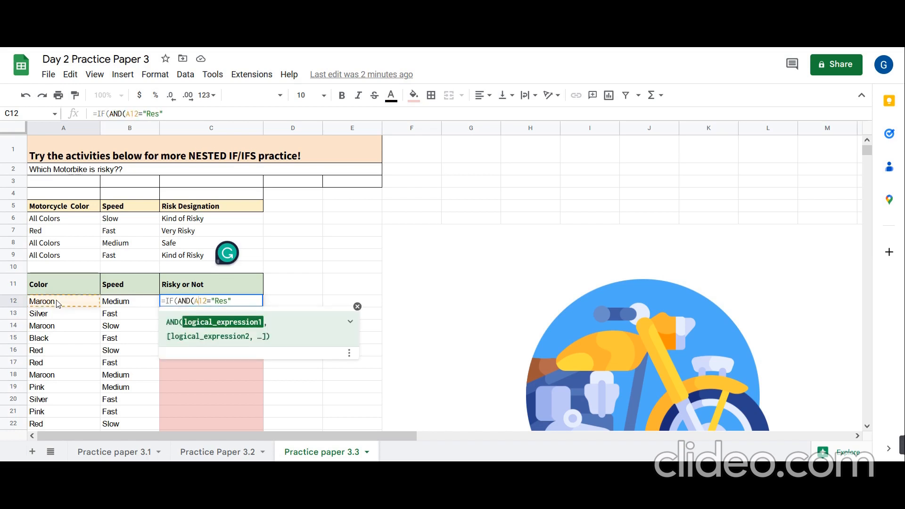
{"action": "key", "text": "Right"}
{"action": "key", "text": "Right"}
{"action": "key", "text": "Right"}
{"action": "key", "text": "Right"}
{"action": "key", "text": "Right"}
{"action": "key", "text": "Right"}
{"action": "key", "text": "Right"}
{"action": "key", "text": "BackSpace"}
{"action": "type", "text": "d\","}
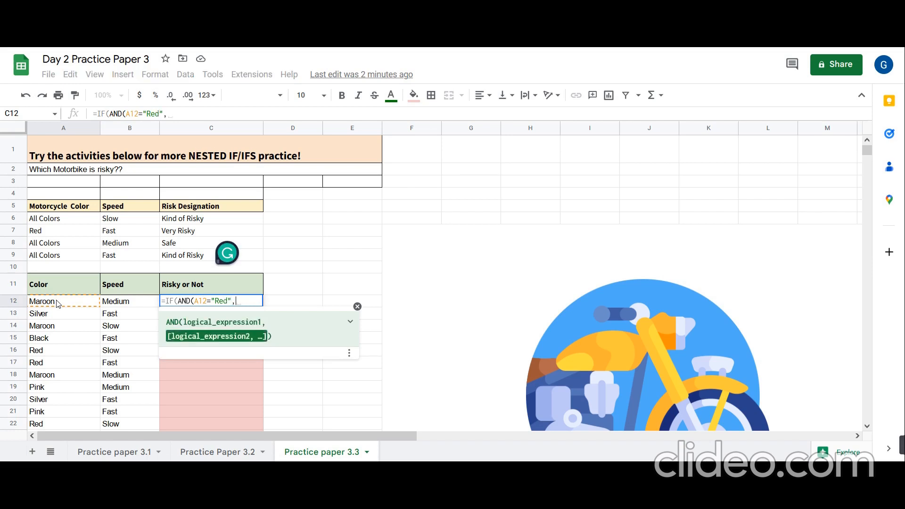
Add B12="Fast" as the second AND condition in C12, close the AND, and give "Very Risky" as the true value
{"action": "left_click", "coordinate": [128, 304]}
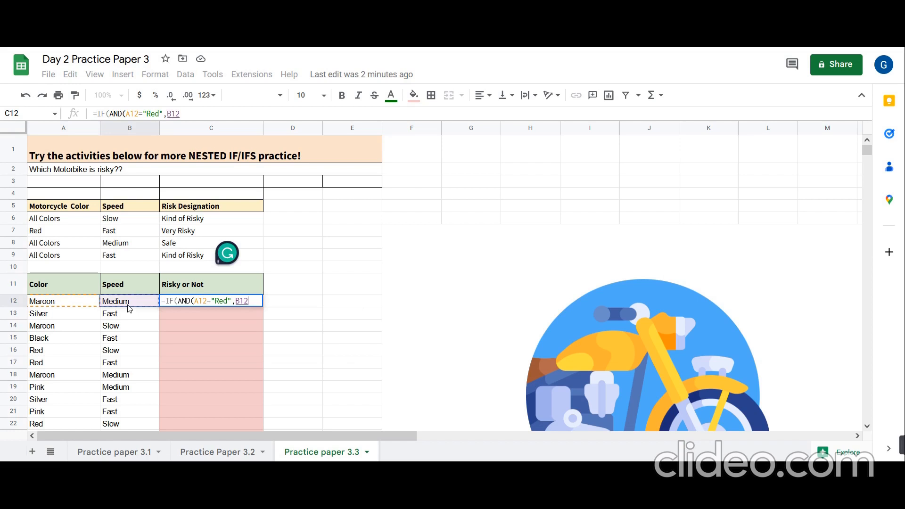
{"action": "type", "text": "=\"F"}
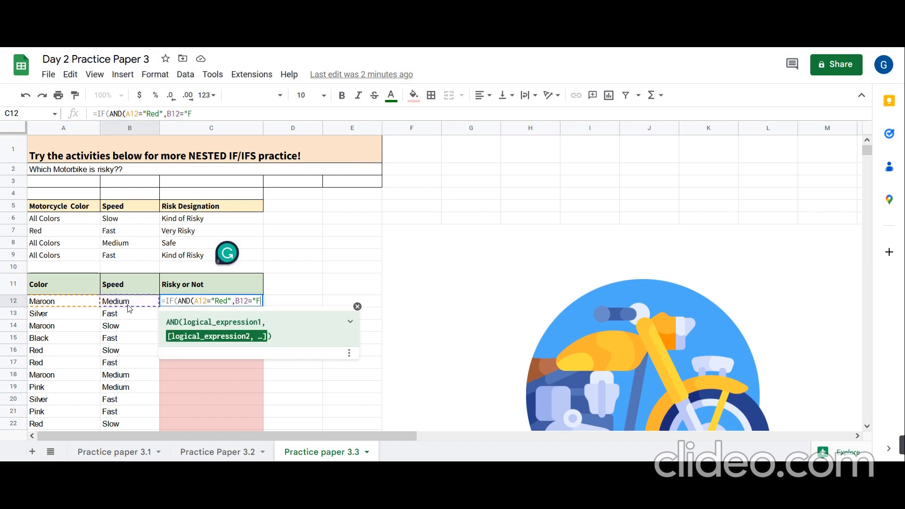
{"action": "type", "text": "ast\")"}
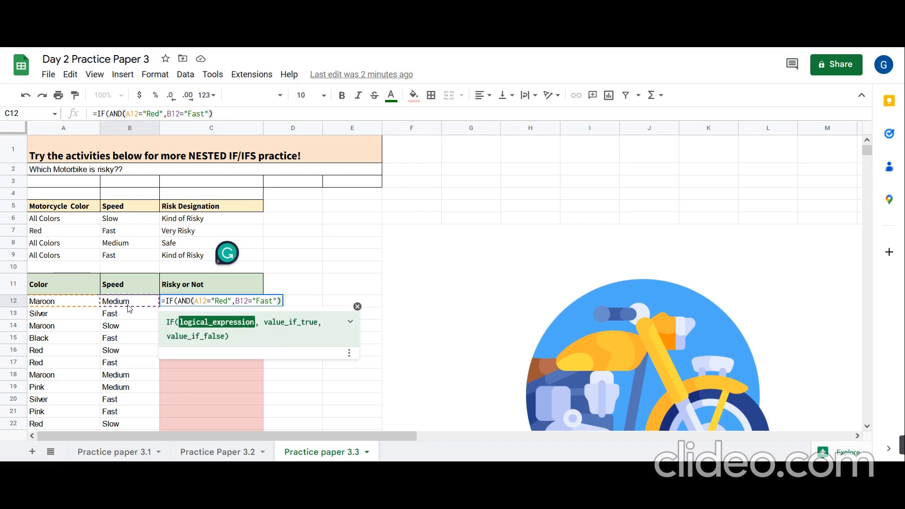
{"action": "type", "text": ", "}
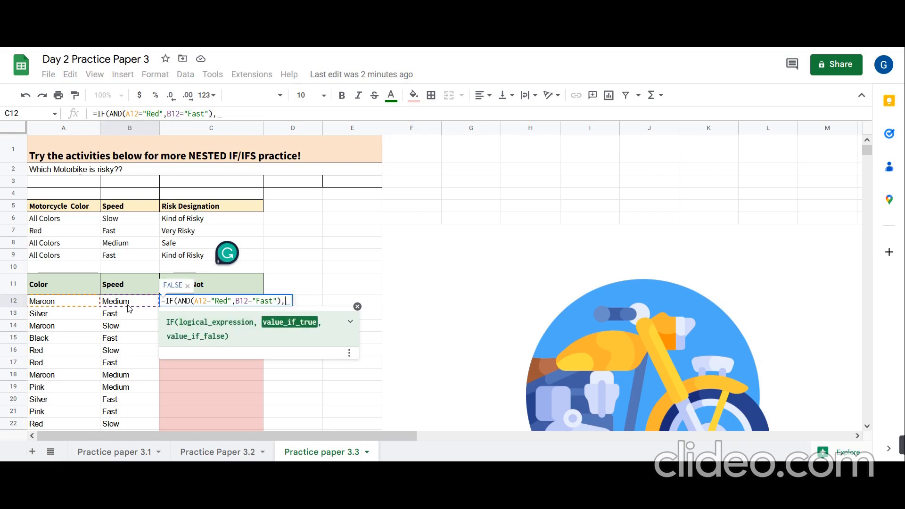
{"action": "type", "text": "\"V"}
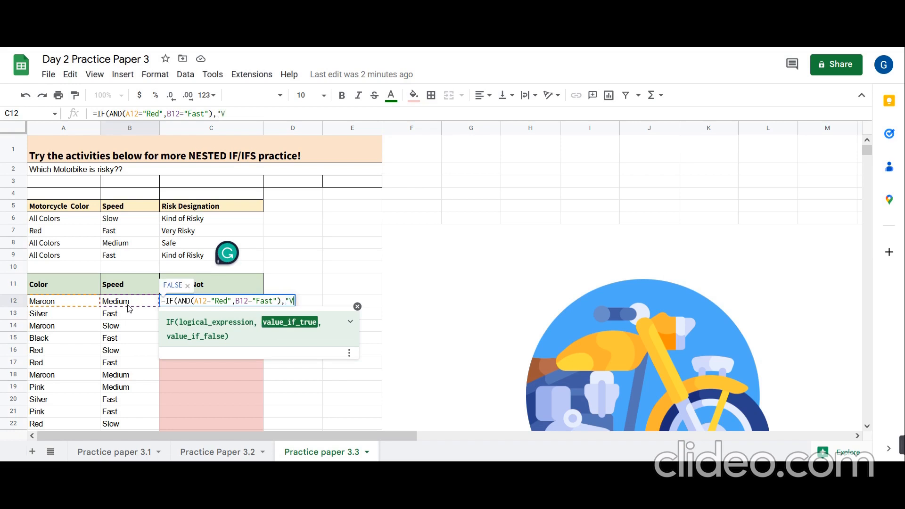
{"action": "type", "text": "ery "}
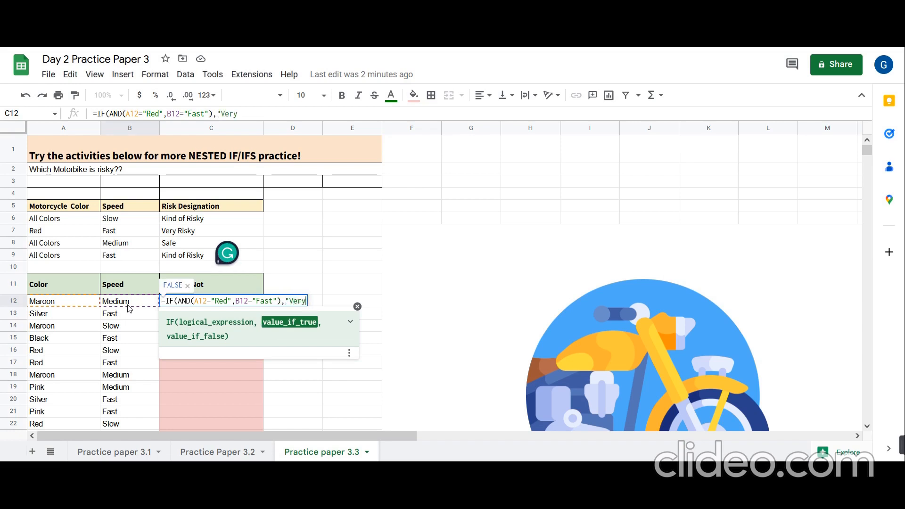
{"action": "type", "text": "Risky\""}
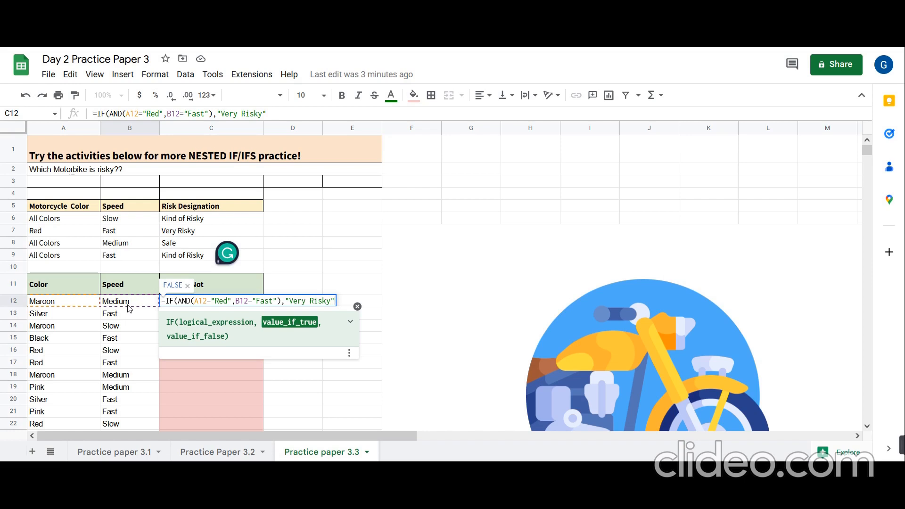
{"action": "type", "text": ","}
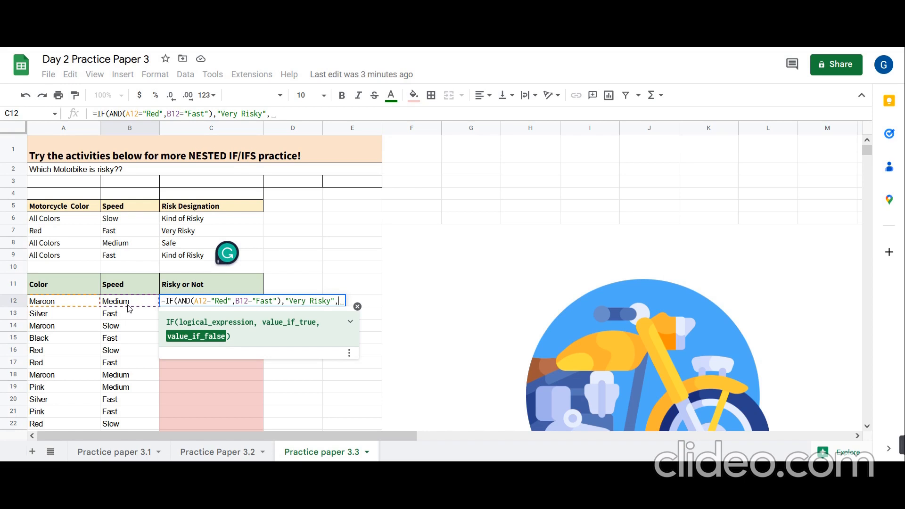
Nest an IFS function as the false value in C12, with B12="Slow" giving "Kind of Risky"
{"action": "type", "text": "IF"}
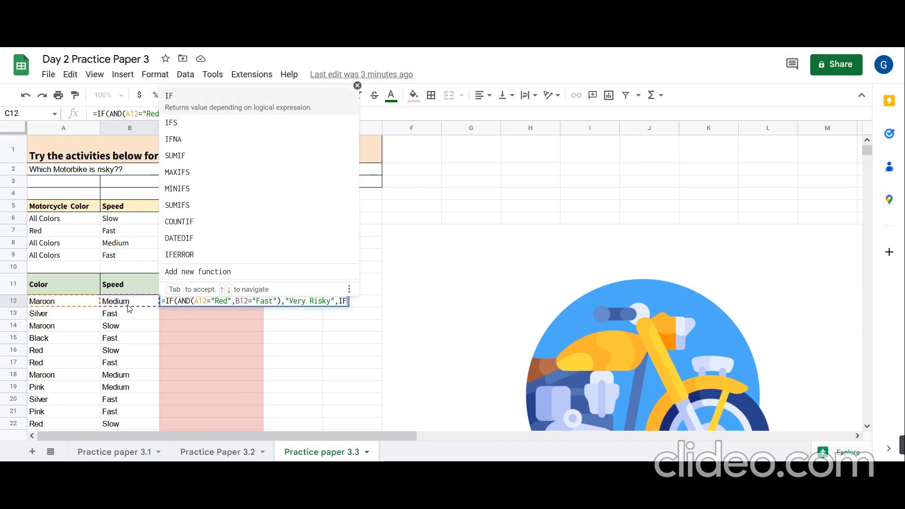
{"action": "type", "text": "S("}
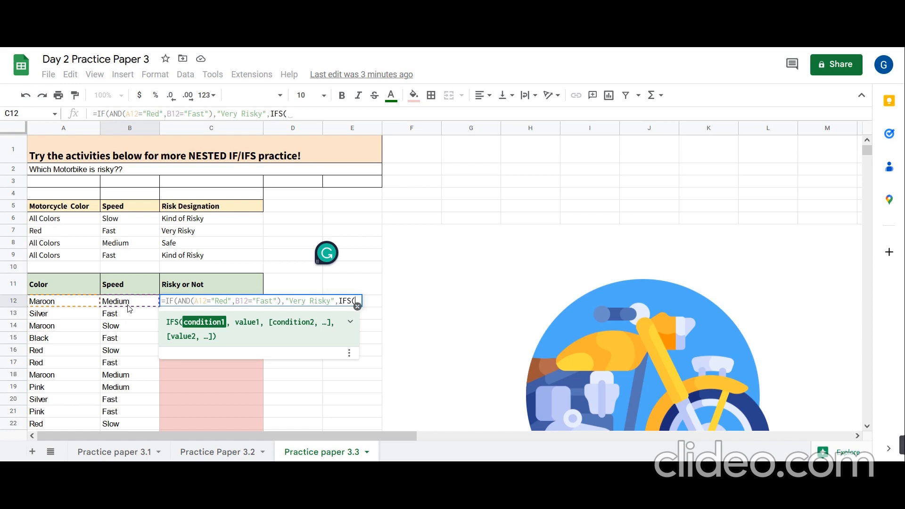
{"action": "left_click", "coordinate": [129, 304]}
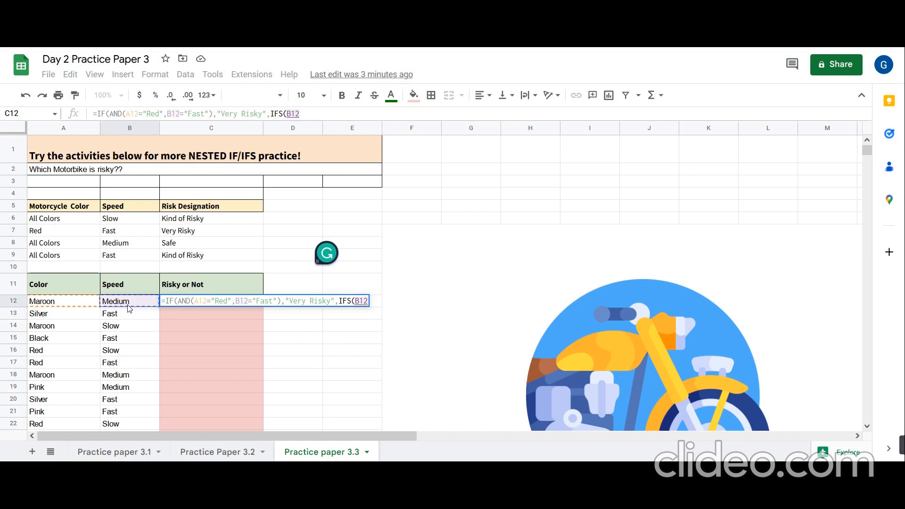
{"action": "type", "text": "="}
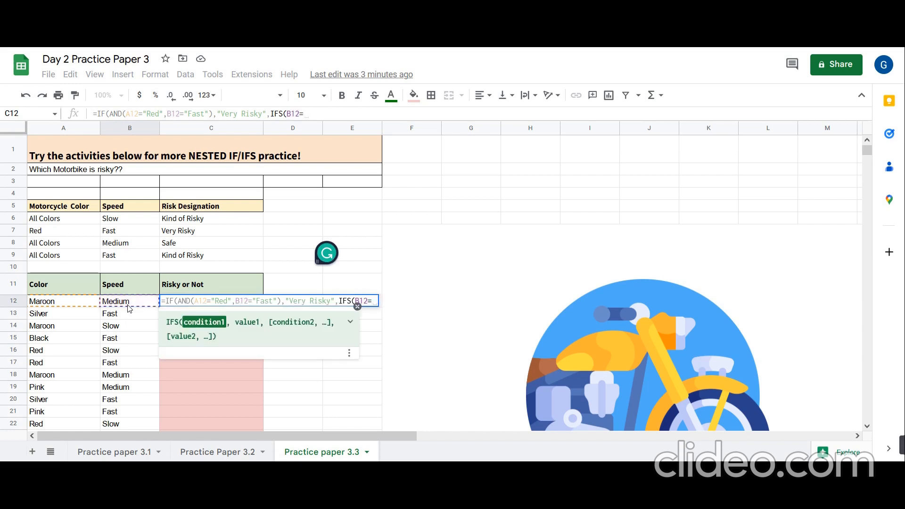
{"action": "type", "text": "\"Slow\", "}
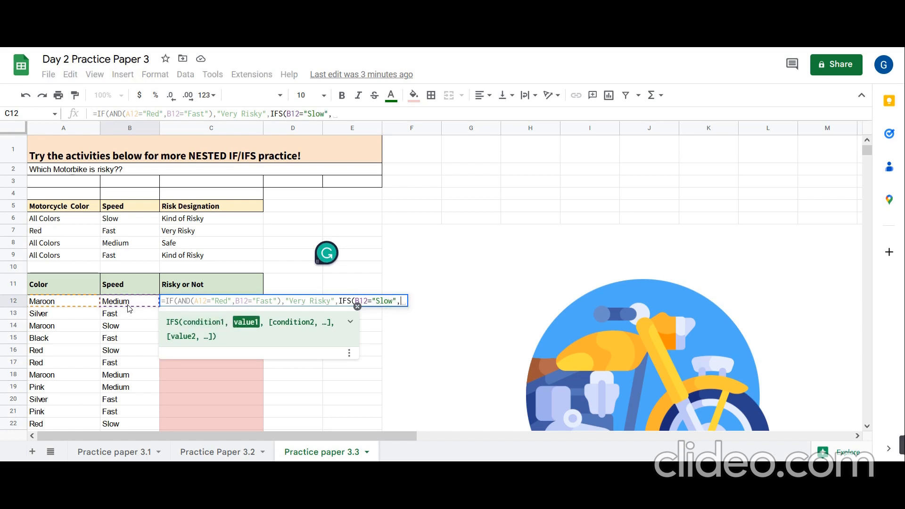
{"action": "type", "text": "\"Kind"}
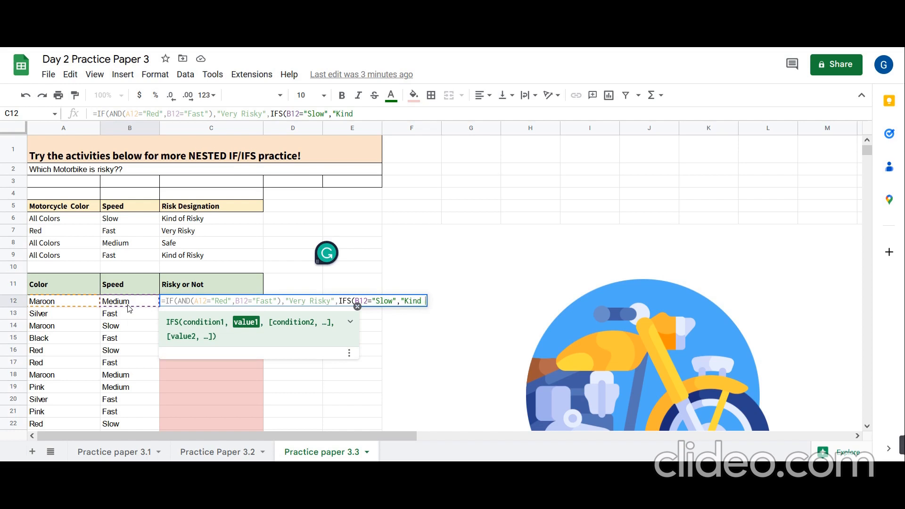
{"action": "type", "text": " of Risl"}
{"action": "key", "text": "BackSpace"}
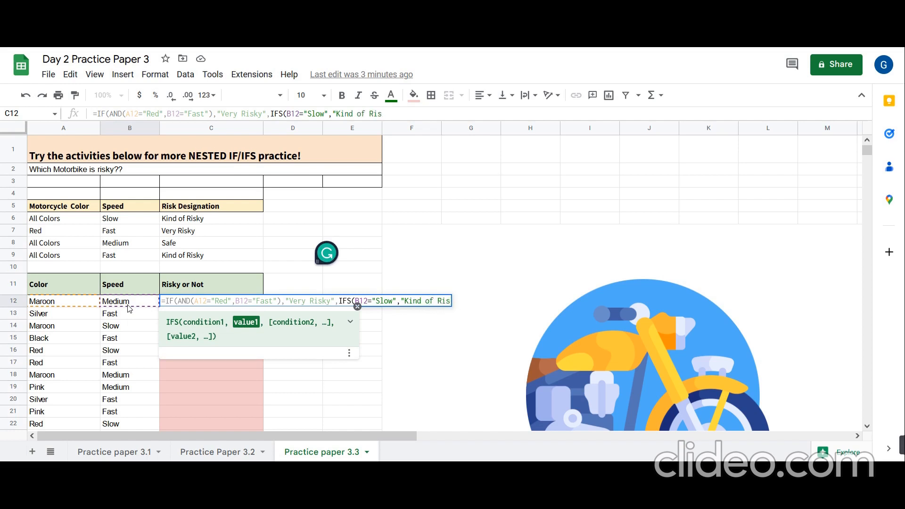
{"action": "type", "text": "ky\","}
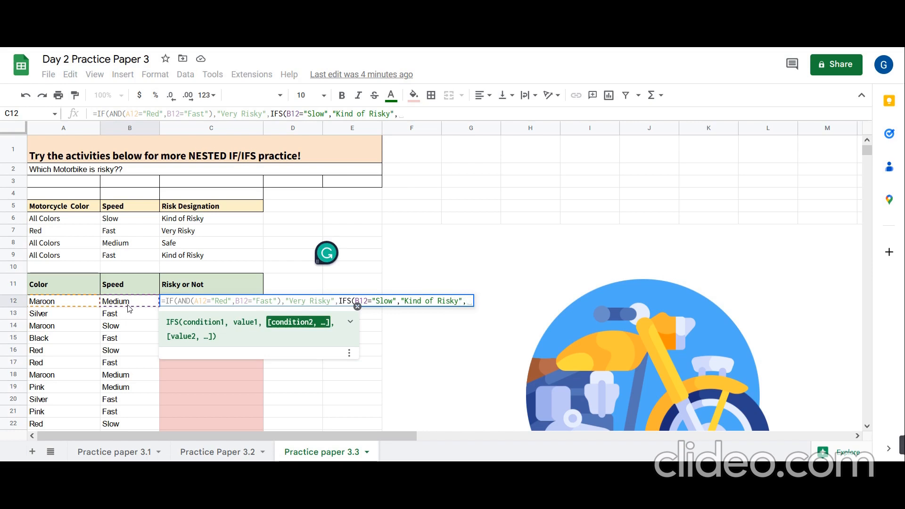
Add a second condition to C12's nested IFS, with B12="Medium" giving "Safe"
{"action": "left_click", "coordinate": [128, 305]}
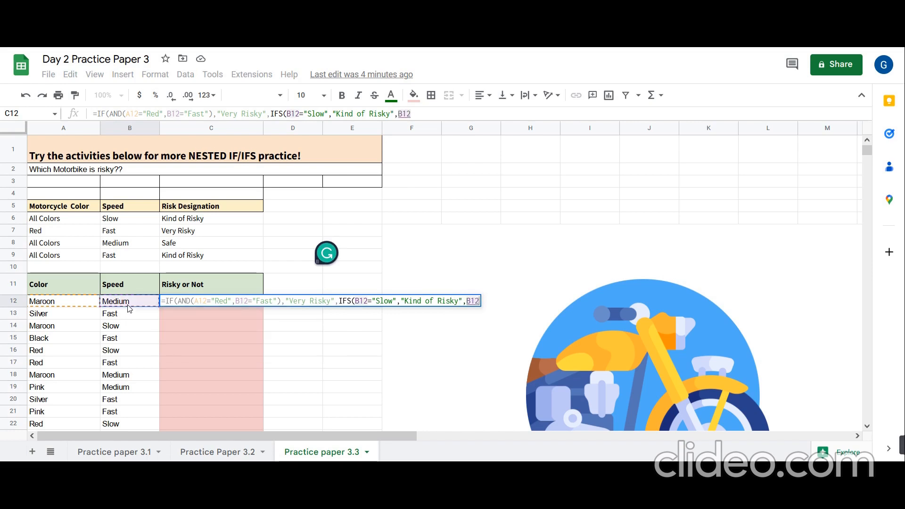
{"action": "type", "text": "=\"M"}
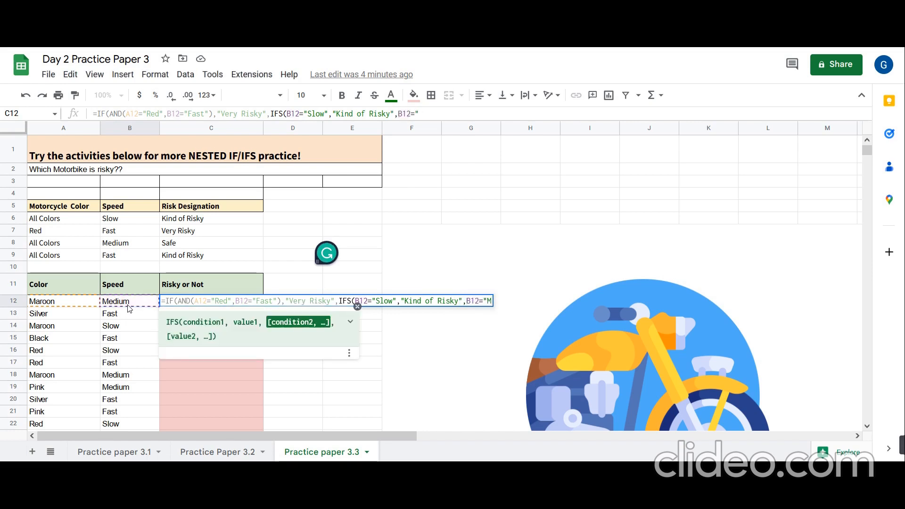
{"action": "type", "text": "edium"}
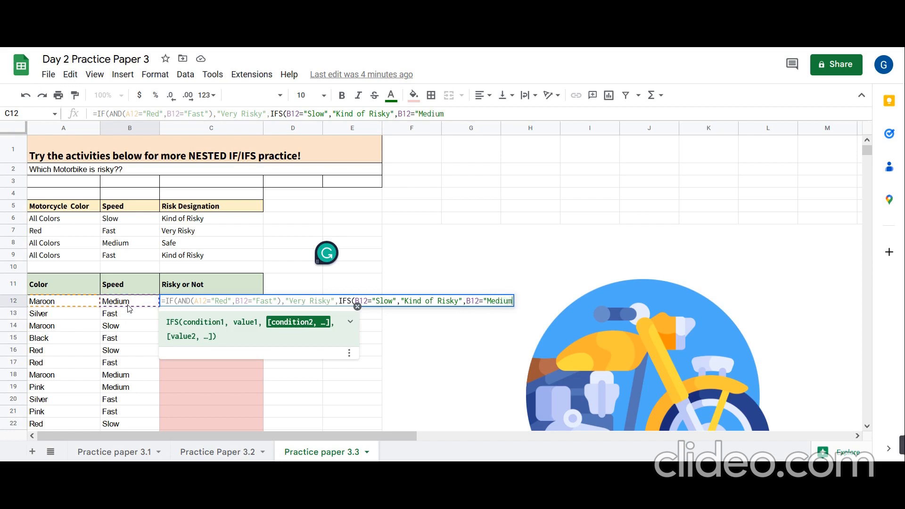
{"action": "type", "text": "\",\""}
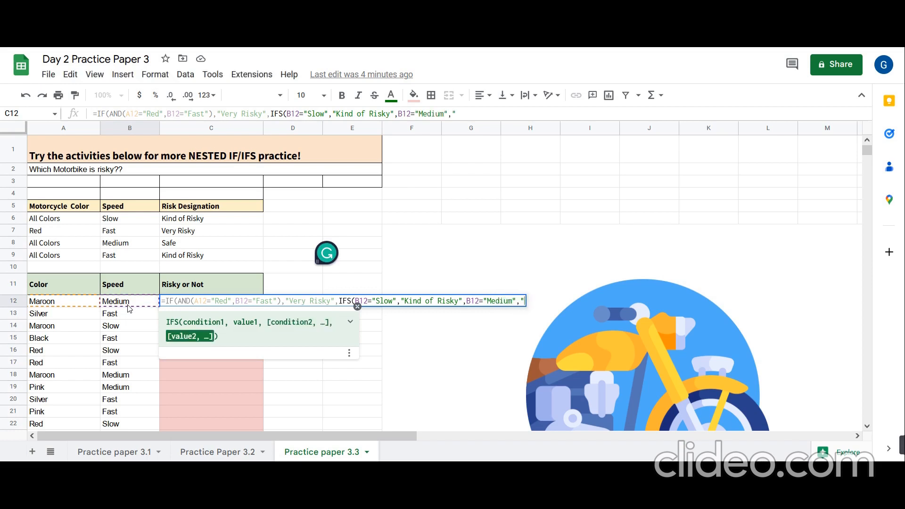
{"action": "type", "text": "S"}
{"action": "key", "text": "BackSpace"}
{"action": "type", "text": "Safe"}
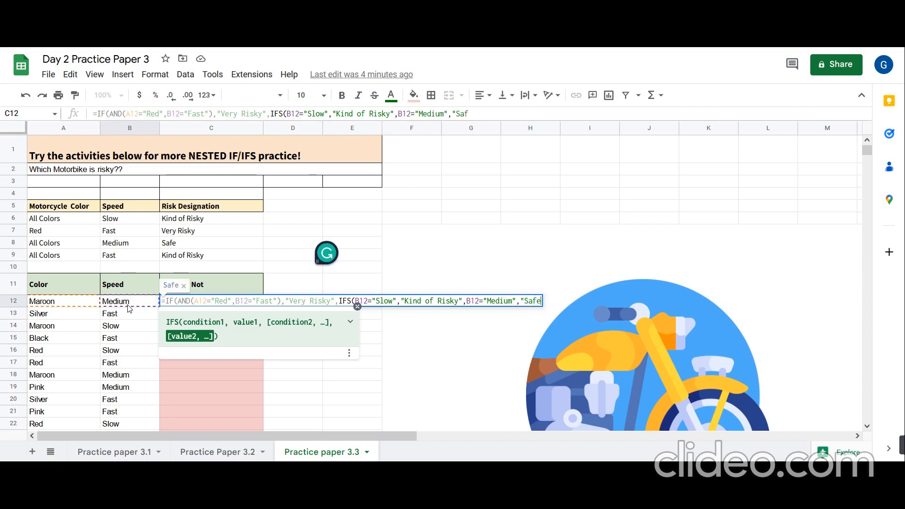
{"action": "type", "text": "\","}
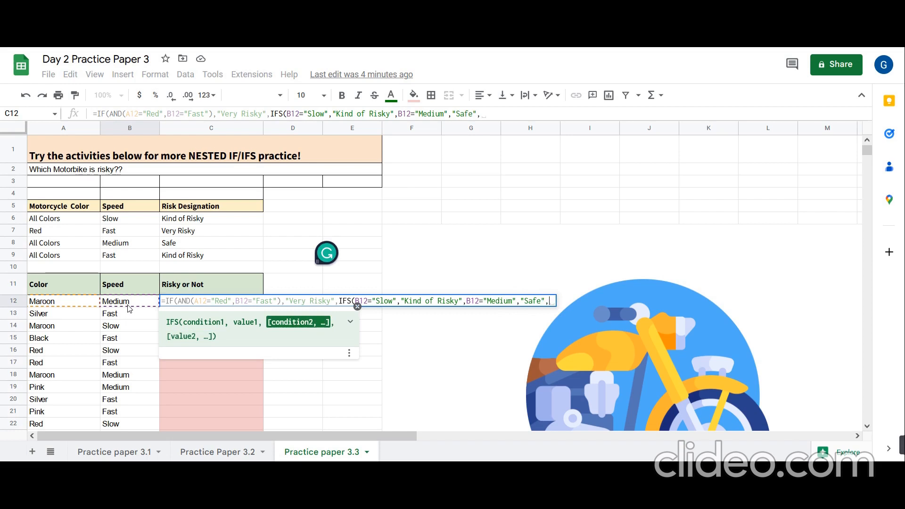
Add a third condition to C12's nested IFS, with B12="Fast" giving "Kind of Risky"
{"action": "left_click", "coordinate": [128, 305]}
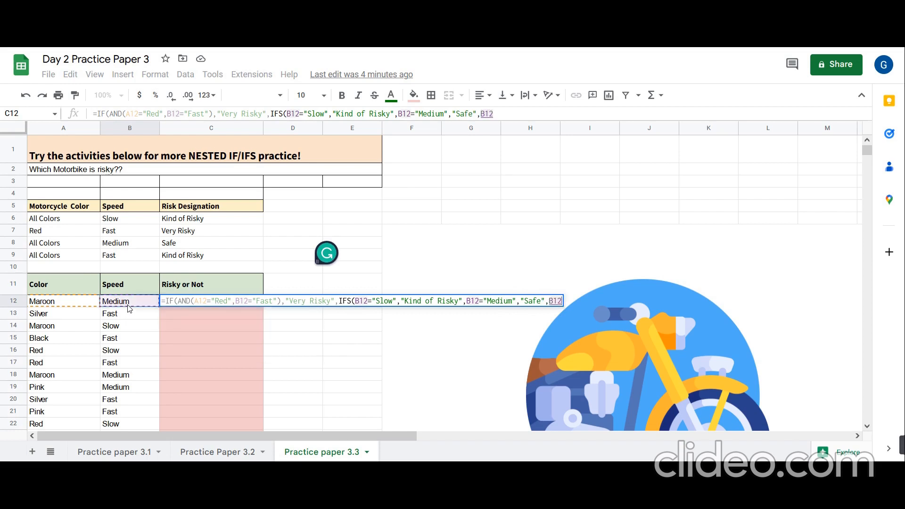
{"action": "type", "text": "="}
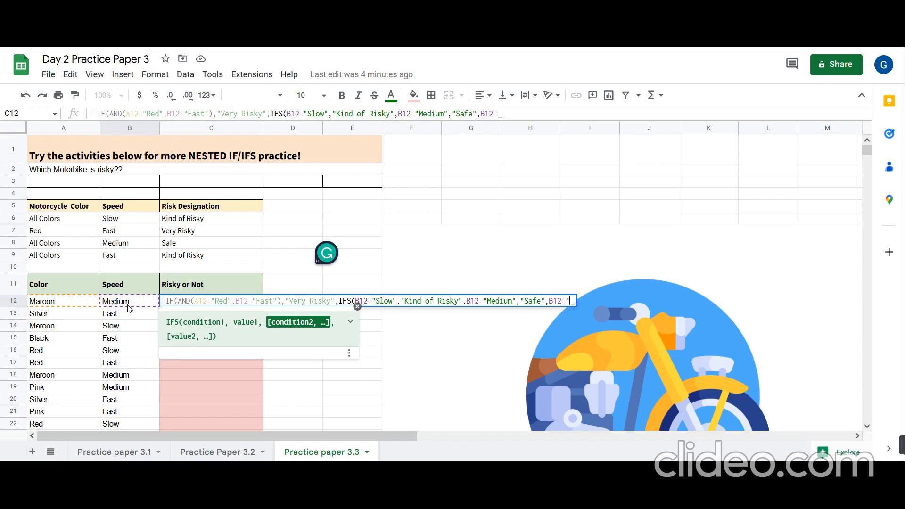
{"action": "type", "text": "\"Fast\",\""}
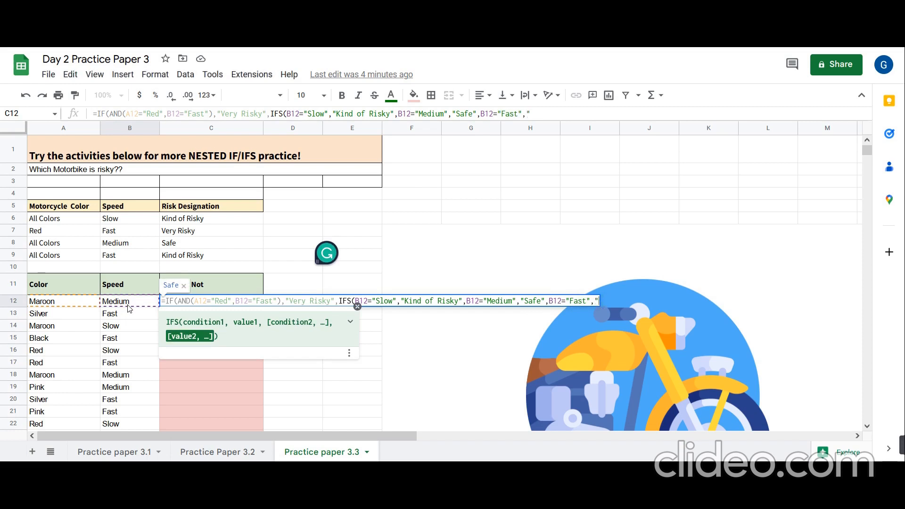
{"action": "type", "text": "Kind of Risky"}
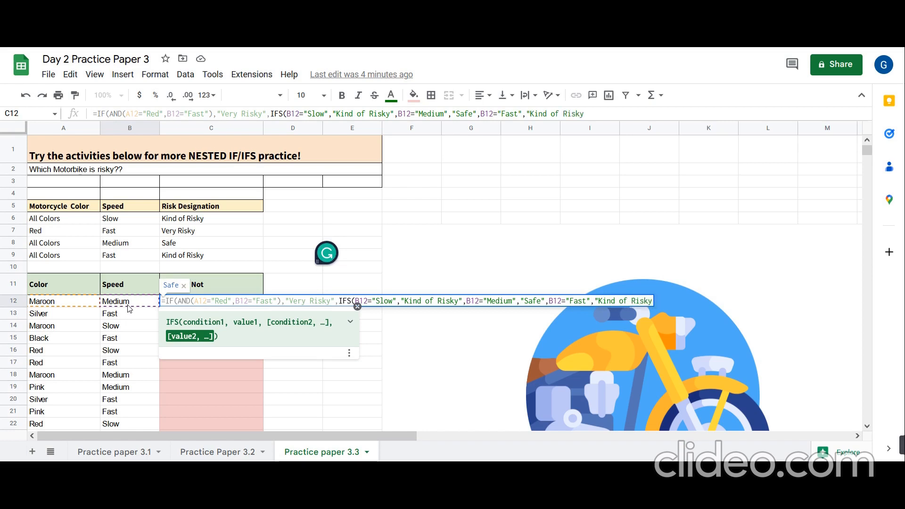
{"action": "type", "text": "\""}
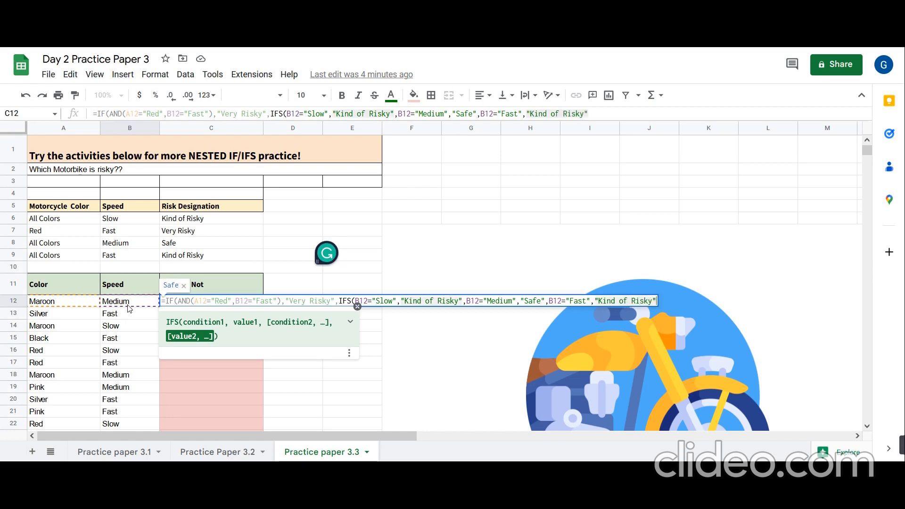
Close the IFS and IF functions in C12, enter the formula, and accept the suggested autofill for the remaining Risky or Not cells
{"action": "type", "text": "))"}
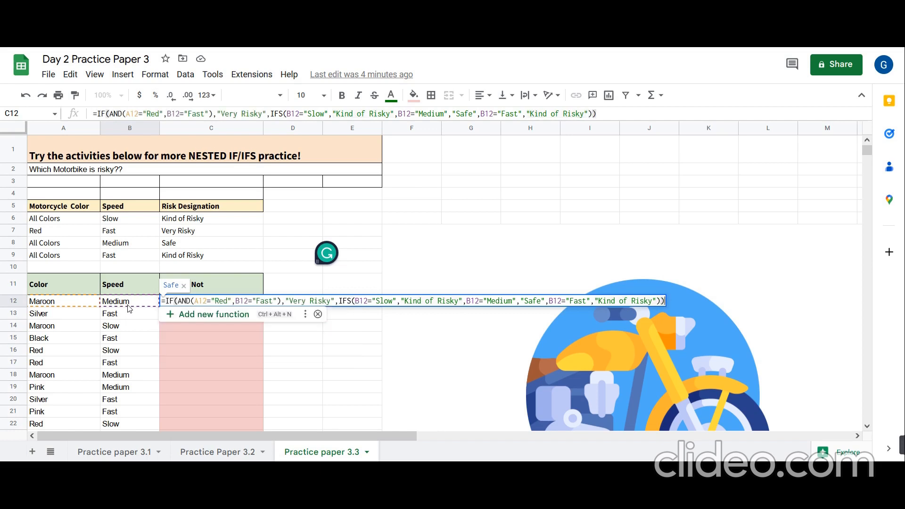
{"action": "key", "text": "Return"}
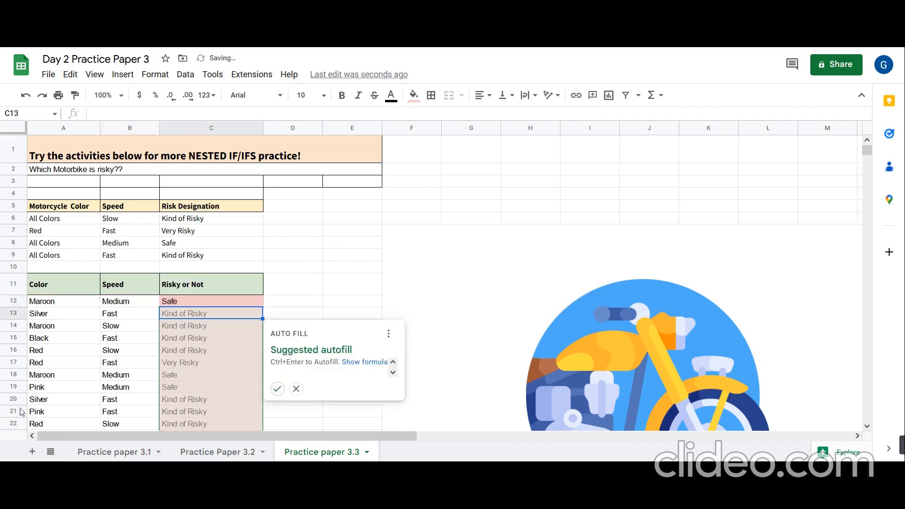
{"action": "left_click", "coordinate": [277, 388]}
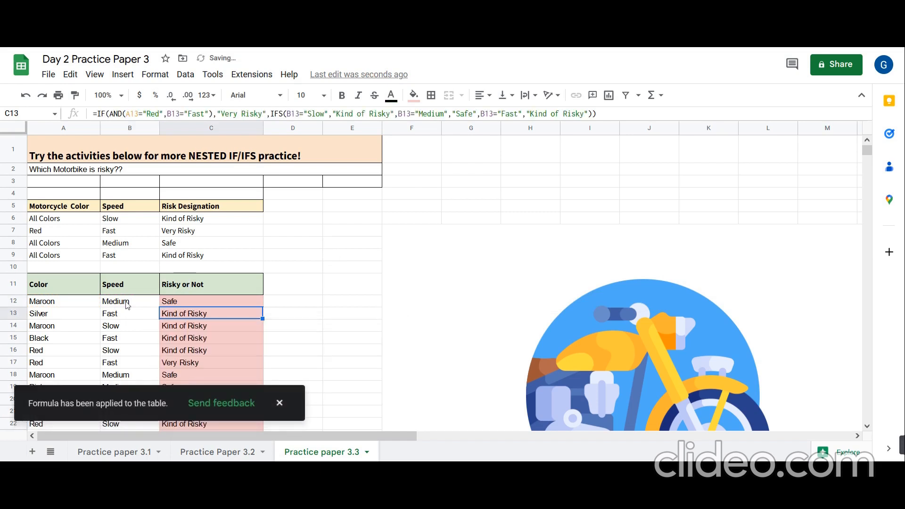
Check the designations of the Maroon, Silver and Red motorcycles in rows 12, 13, 16 and 17 against the risk criteria table
{"action": "left_click", "coordinate": [42, 305]}
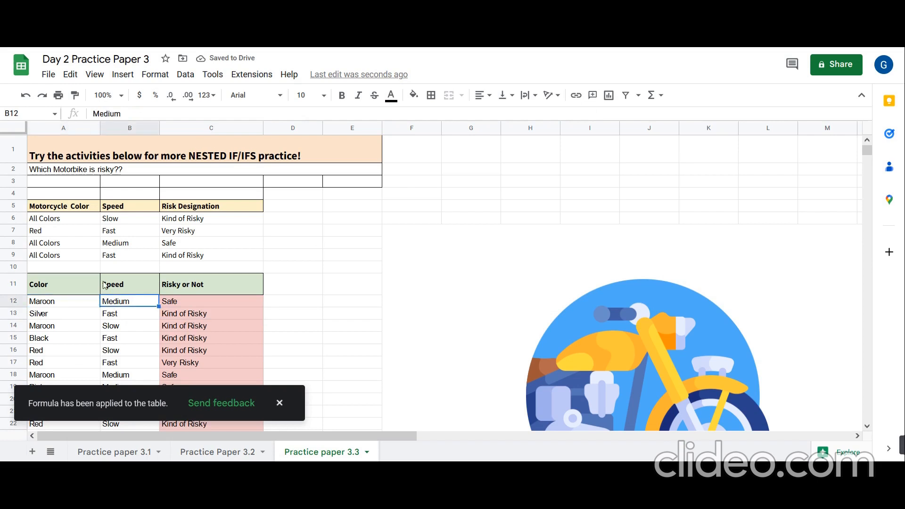
{"action": "left_click", "coordinate": [118, 243]}
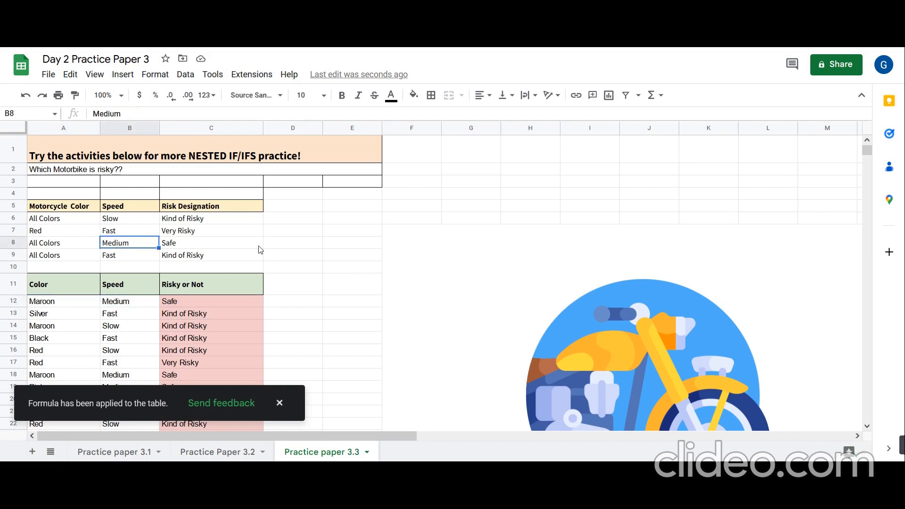
{"action": "left_click", "coordinate": [192, 304]}
{"action": "left_click", "coordinate": [49, 314]}
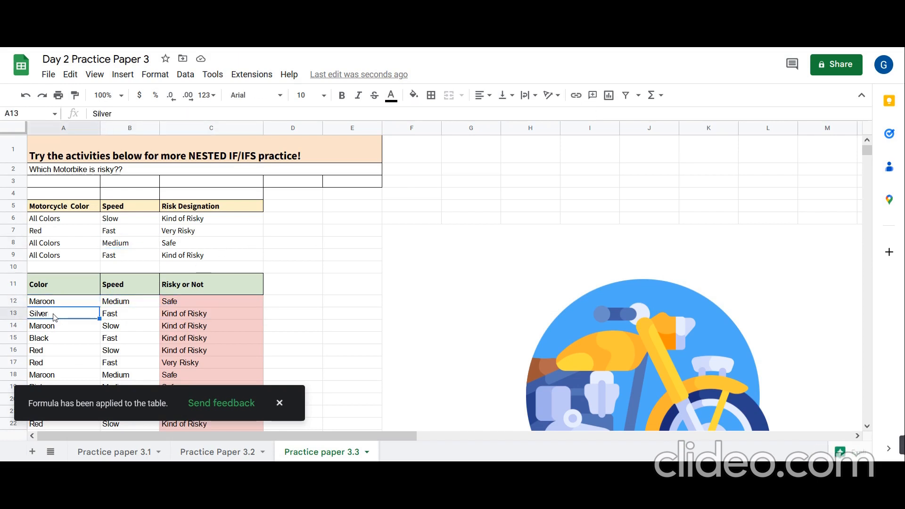
{"action": "left_click", "coordinate": [109, 315]}
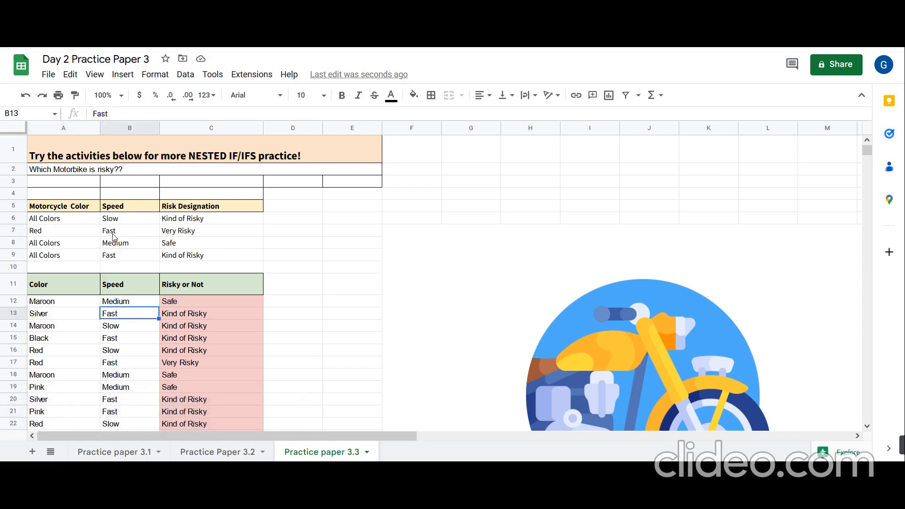
{"action": "left_click", "coordinate": [138, 257]}
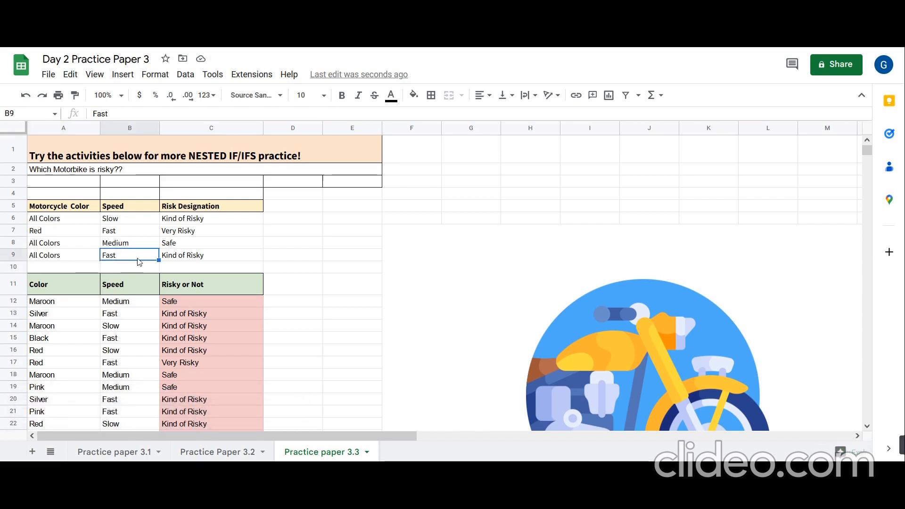
{"action": "left_click", "coordinate": [186, 260]}
{"action": "left_click", "coordinate": [50, 352]}
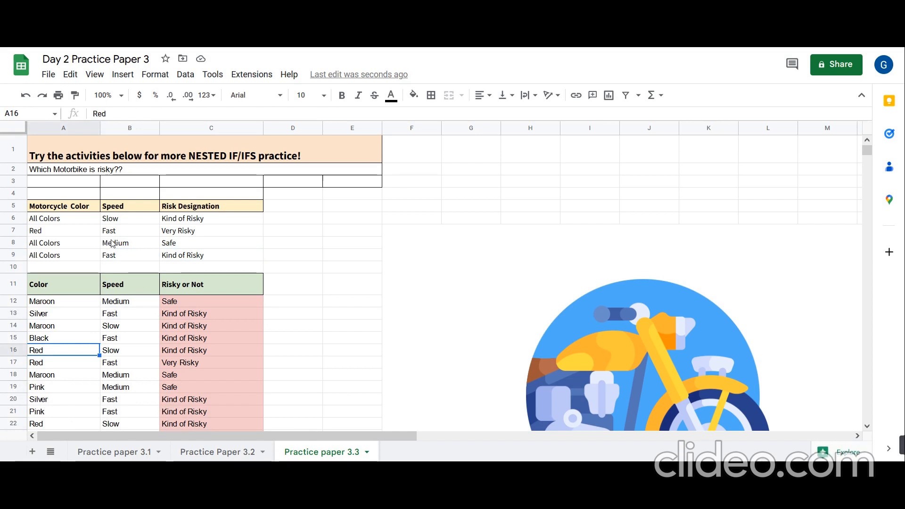
{"action": "left_click", "coordinate": [60, 367]}
{"action": "left_click", "coordinate": [115, 366]}
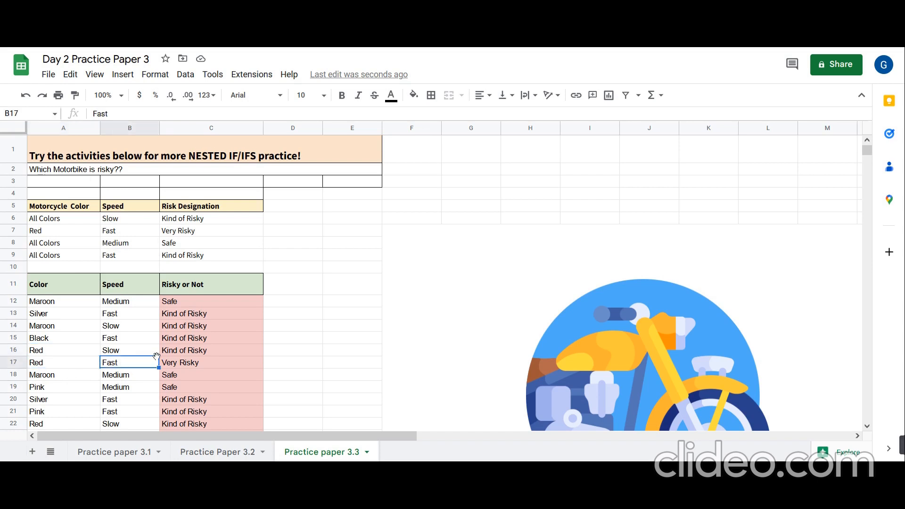
{"action": "left_click", "coordinate": [165, 365]}
{"action": "left_click", "coordinate": [179, 231]}
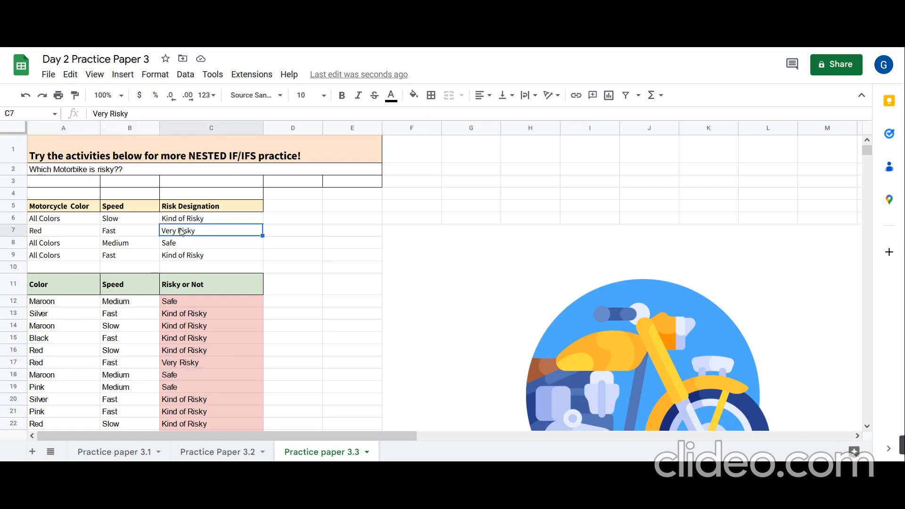
Look through the whole filled Risky or Not column down past its last row and return to the sheet's beginning
{"action": "scroll", "coordinate": [203, 347], "scroll_direction": "down", "scroll_amount": 3}
{"action": "scroll", "coordinate": [202, 347], "scroll_direction": "down", "scroll_amount": 20}
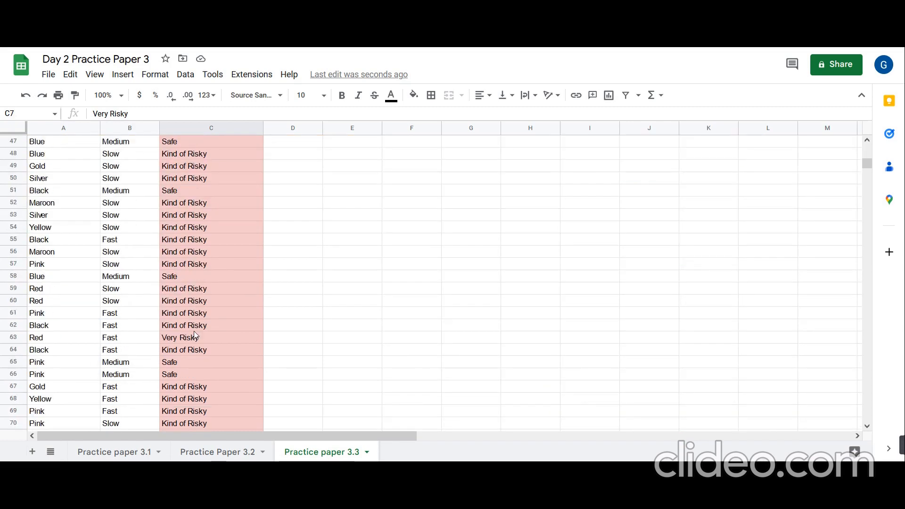
{"action": "scroll", "coordinate": [194, 331], "scroll_direction": "down", "scroll_amount": 15}
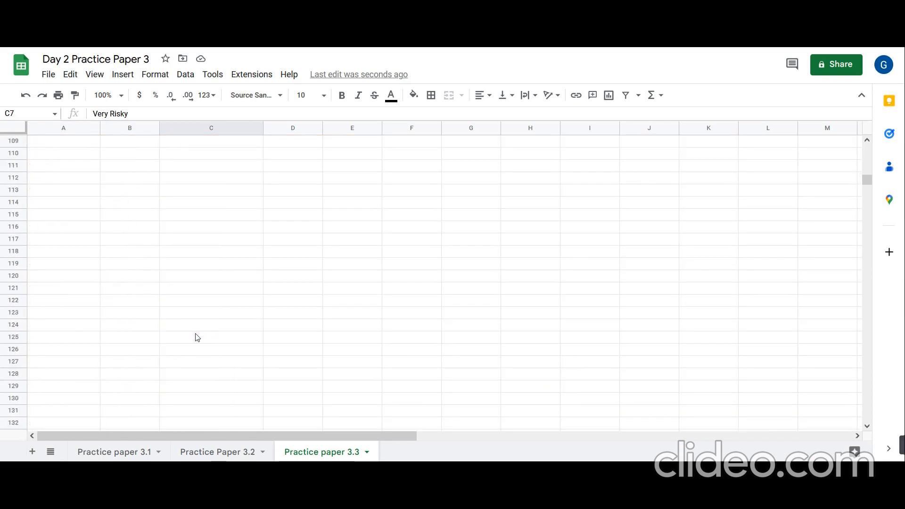
{"action": "scroll", "coordinate": [195, 337], "scroll_direction": "up", "scroll_amount": 17}
{"action": "scroll", "coordinate": [197, 338], "scroll_direction": "up", "scroll_amount": 9}
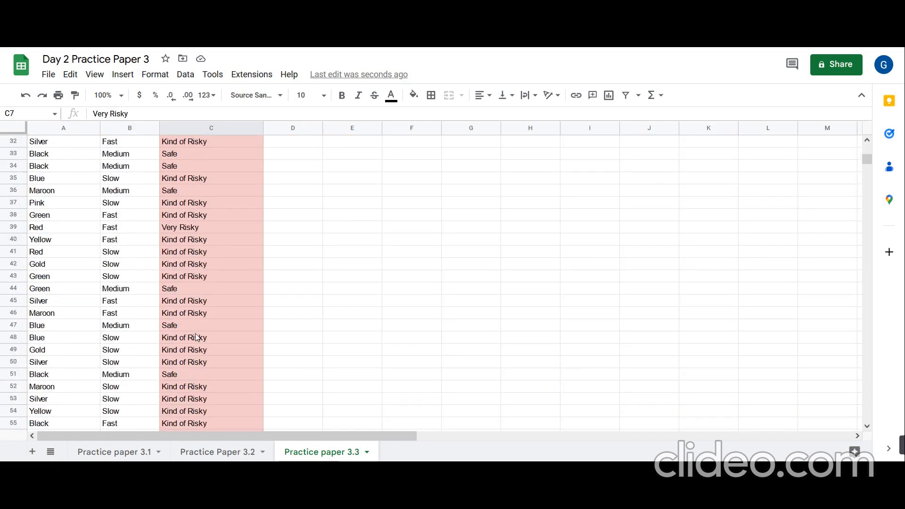
{"action": "scroll", "coordinate": [197, 337], "scroll_direction": "up", "scroll_amount": 10}
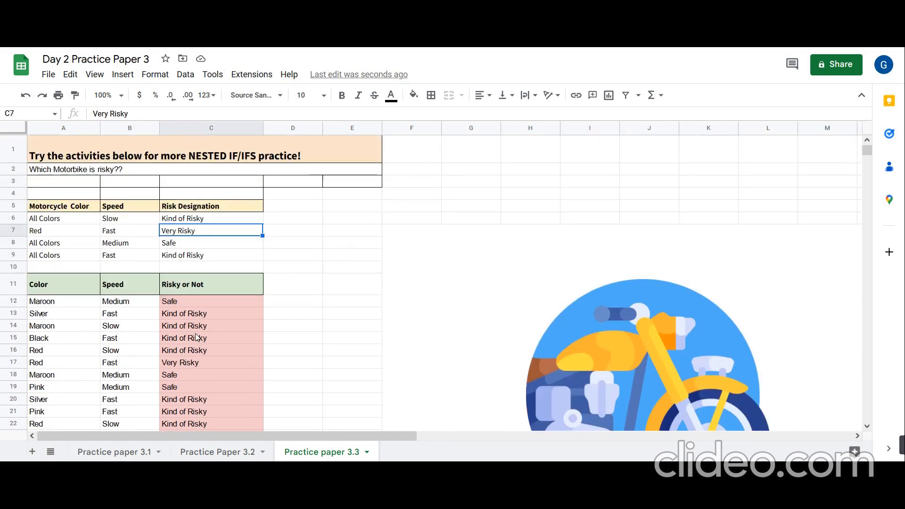